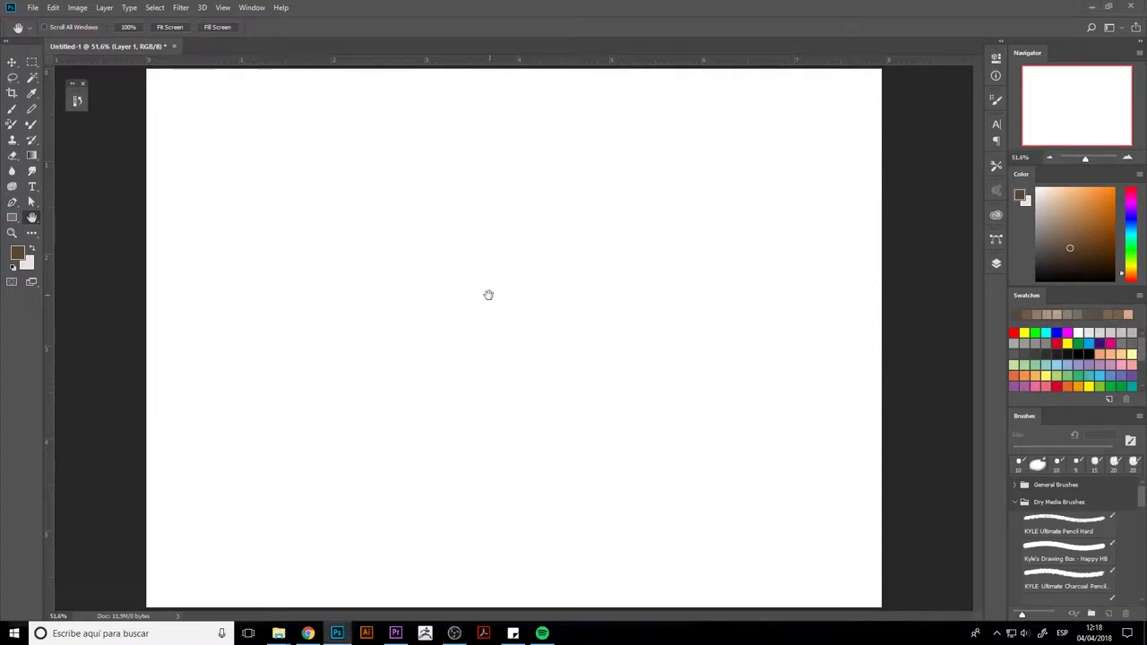
# Set up the Brush with KYLE Ultimate Pencil Hard, a dark grey colour and smoothing at 9%.
pyautogui.press('b')
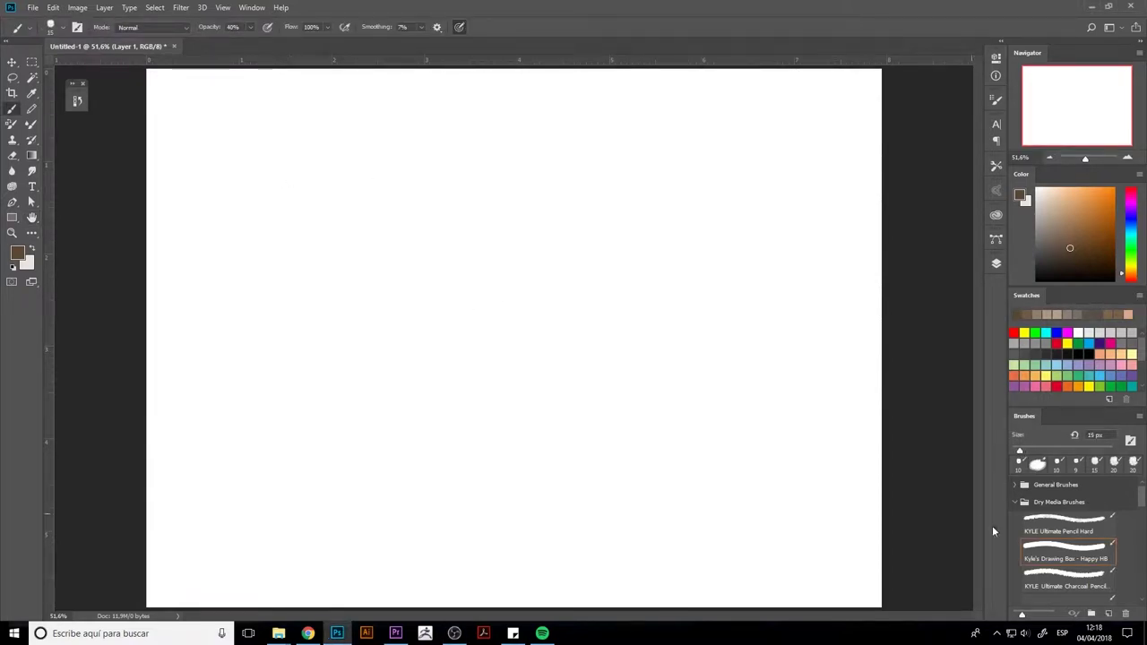
pyautogui.press(',')
pyautogui.click(1043, 252)
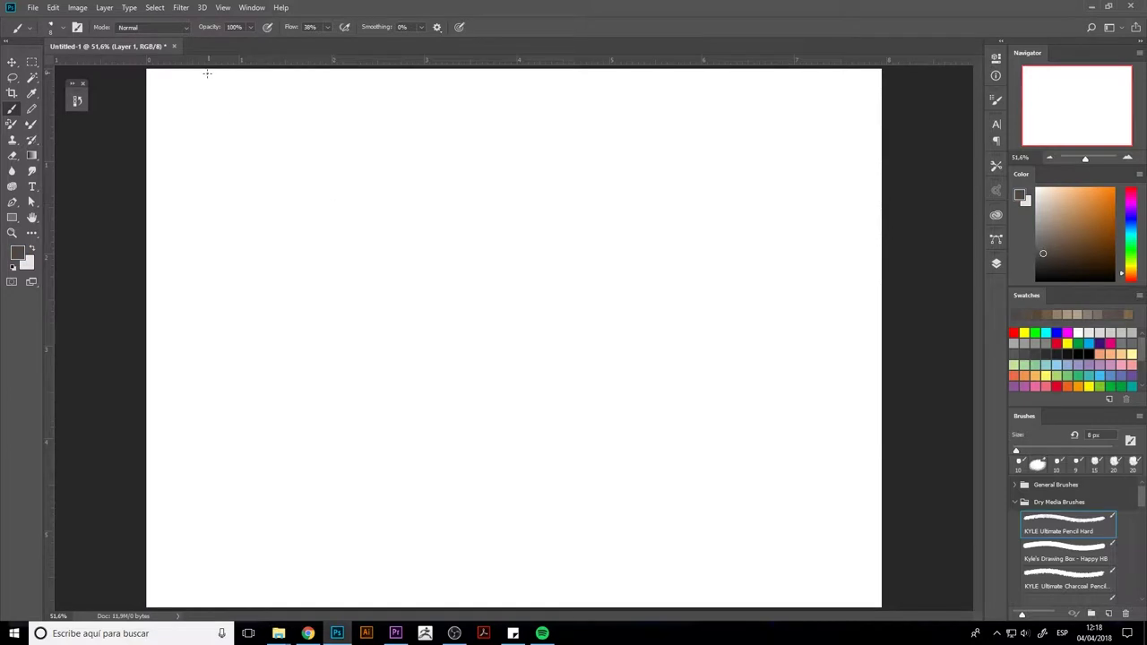
pyautogui.click(421, 27)
pyautogui.click(424, 43)
pyautogui.click(457, 26)
pyautogui.click(421, 28)
pyautogui.moveTo(422, 44); pyautogui.dragTo(416, 44)
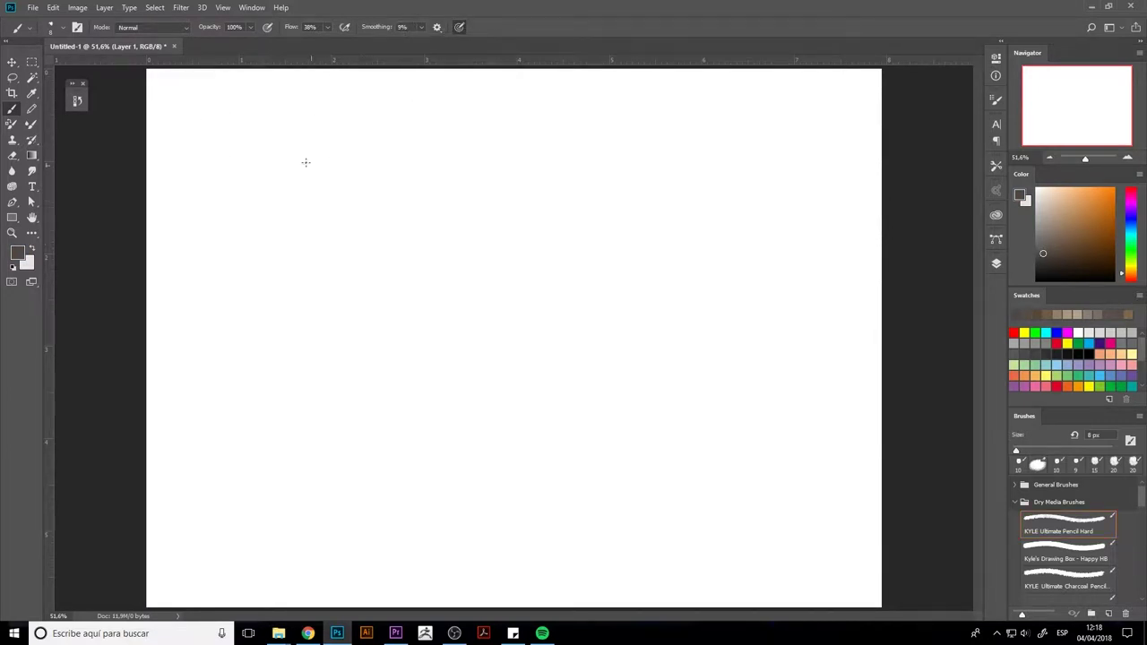
# Write the underlined heading SELKIES near the canvas's upper-left corner, with the brush smoothing lowered to 4%.
pyautogui.moveTo(211, 102); pyautogui.dragTo(204, 125)
pyautogui.moveTo(214, 113); pyautogui.dragTo(229, 122)
pyautogui.click(421, 27)
pyautogui.moveTo(425, 43); pyautogui.dragTo(421, 43)
pyautogui.moveTo(235, 103); pyautogui.dragTo(235, 122)
pyautogui.moveTo(242, 106); pyautogui.dragTo(245, 121)
pyautogui.moveTo(250, 105)
pyautogui.mouseDown()
pyautogui.moveTo(250, 120)
pyautogui.moveTo(262, 120)
pyautogui.mouseUp()
pyautogui.moveTo(256, 112); pyautogui.dragTo(261, 111)
pyautogui.moveTo(273, 101)
pyautogui.mouseDown()
pyautogui.moveTo(267, 118)
pyautogui.moveTo(298, 121)
pyautogui.mouseUp()
# Draw a curved arrow and a brace below the heading and write HUMAN and SEAL beside the brace.
pyautogui.moveTo(226, 142)
pyautogui.mouseDown()
pyautogui.moveTo(282, 167)
pyautogui.moveTo(283, 194)
pyautogui.mouseUp()
pyautogui.moveTo(292, 141)
pyautogui.mouseDown()
pyautogui.moveTo(300, 155)
pyautogui.moveTo(313, 142)
pyautogui.moveTo(330, 152)
pyautogui.mouseUp()
pyautogui.moveTo(331, 154); pyautogui.dragTo(355, 137)
pyautogui.moveTo(299, 171); pyautogui.dragTo(295, 184)
pyautogui.moveTo(308, 169); pyautogui.dragTo(314, 183)
pyautogui.moveTo(307, 169); pyautogui.dragTo(316, 169)
pyautogui.moveTo(309, 176); pyautogui.dragTo(330, 183)
pyautogui.moveTo(321, 178); pyautogui.dragTo(328, 178)
pyautogui.moveTo(334, 168); pyautogui.dragTo(342, 182)
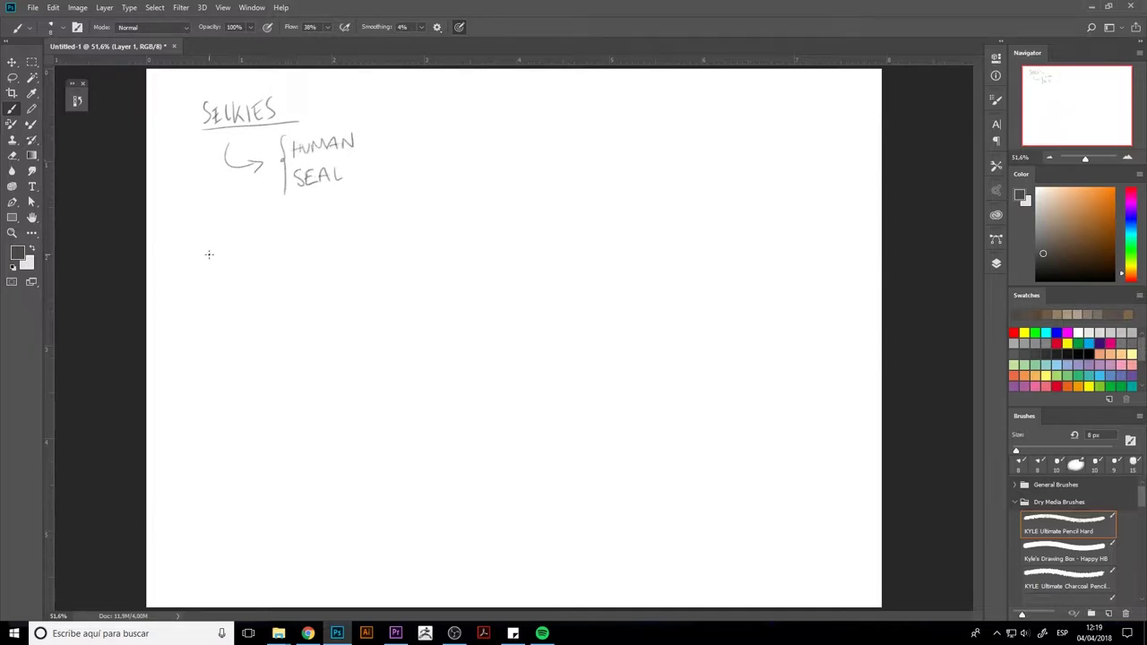
# Write the section title SEAL with a circled 1 in front, below the brace.
pyautogui.moveTo(205, 235); pyautogui.dragTo(208, 254)
pyautogui.moveTo(213, 229); pyautogui.dragTo(224, 249)
pyautogui.moveTo(253, 234)
pyautogui.mouseDown()
pyautogui.moveTo(254, 248)
pyautogui.moveTo(269, 247)
pyautogui.mouseUp()
pyautogui.moveTo(258, 239); pyautogui.dragTo(266, 239)
pyautogui.moveTo(277, 225); pyautogui.dragTo(291, 242)
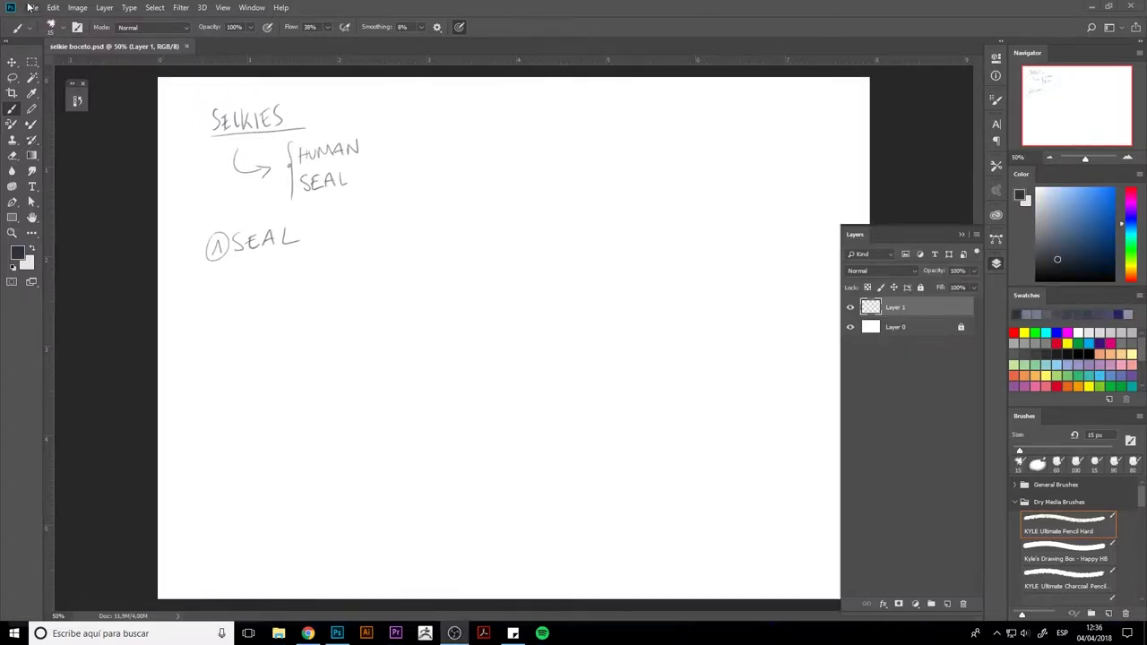
# Place the Pusa_hispida_hispida_NOAA_1 image and scale it down to sit just below the SEAL title.
pyautogui.click(81, 246)
pyautogui.scroll(2, 49, 135)
pyautogui.click(51, 64)
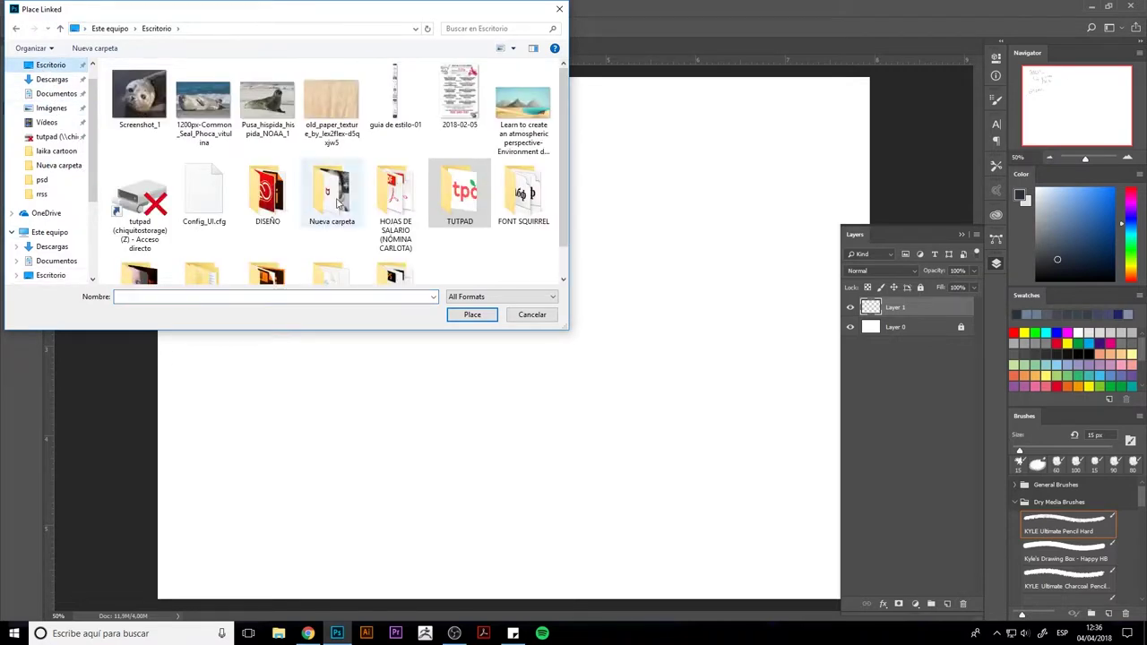
pyautogui.click(139, 101)
pyautogui.click(255, 116)
pyautogui.click(135, 103)
pyautogui.click(203, 106)
pyautogui.click(267, 106)
pyautogui.click(117, 105)
pyautogui.doubleClick(281, 117)
pyautogui.moveTo(867, 105); pyautogui.dragTo(336, 453)
pyautogui.moveTo(278, 512); pyautogui.dragTo(305, 351)
pyautogui.moveTo(367, 294); pyautogui.dragTo(300, 337)
pyautogui.moveTo(267, 378); pyautogui.dragTo(323, 378)
pyautogui.press('Return')
# Place the 1200px-Common_Seal image, scaled to about 1.41 by 0.94 in, directly below the first seal photo.
pyautogui.click(32, 7)
pyautogui.click(72, 238)
pyautogui.click(204, 101)
pyautogui.click(471, 315)
pyautogui.moveTo(159, 81); pyautogui.dragTo(680, 445)
pyautogui.moveTo(733, 520); pyautogui.dragTo(274, 456)
pyautogui.moveTo(407, 507); pyautogui.dragTo(324, 475)
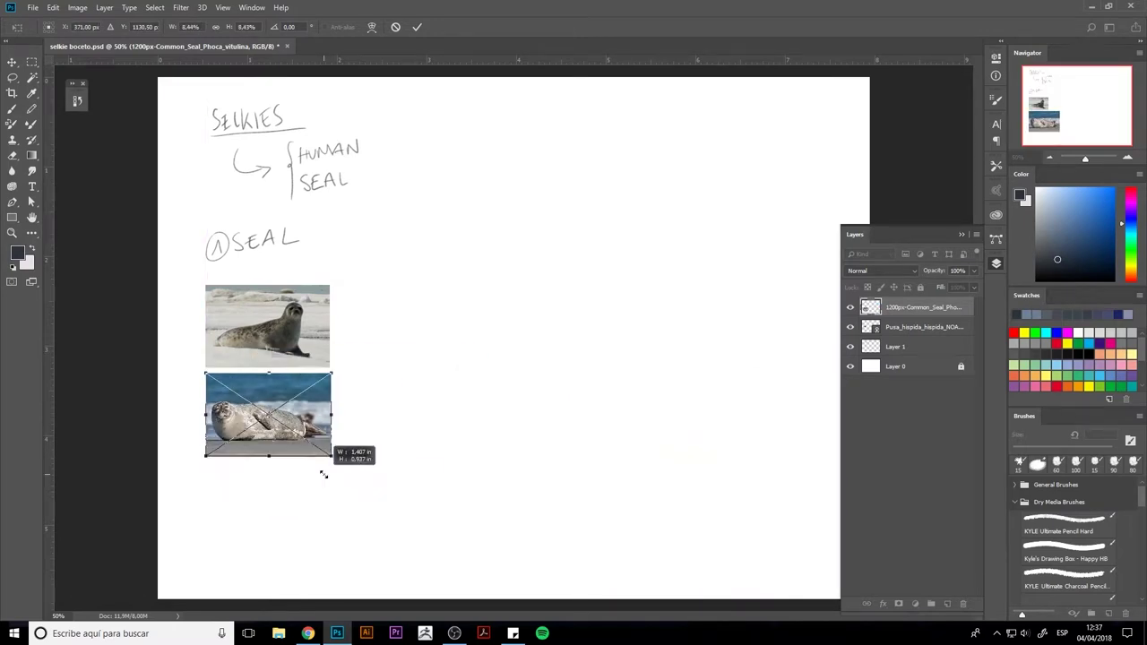
pyautogui.press('Return')
# Place the Screenshot_1 image embedded and scale it to the photo column's width below the second seal photo.
pyautogui.click(32, 7)
pyautogui.click(72, 240)
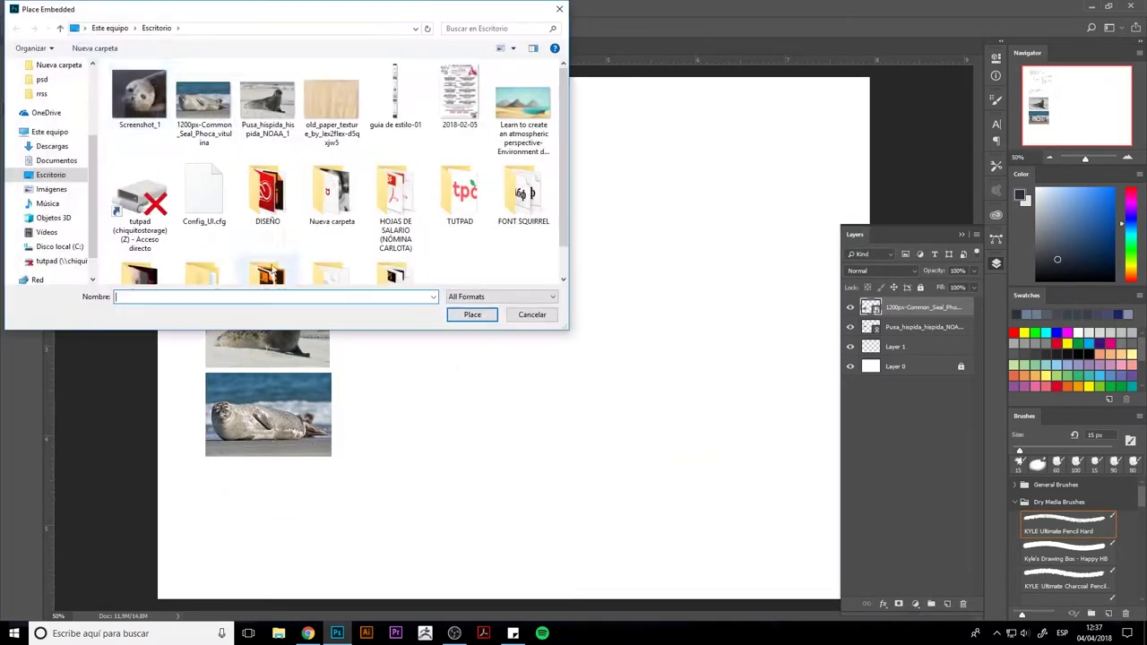
pyautogui.click(139, 94)
pyautogui.click(472, 314)
pyautogui.moveTo(780, 102); pyautogui.dragTo(377, 459)
pyautogui.moveTo(265, 523); pyautogui.dragTo(224, 527)
pyautogui.moveTo(335, 581); pyautogui.dragTo(334, 579)
pyautogui.press('Return')
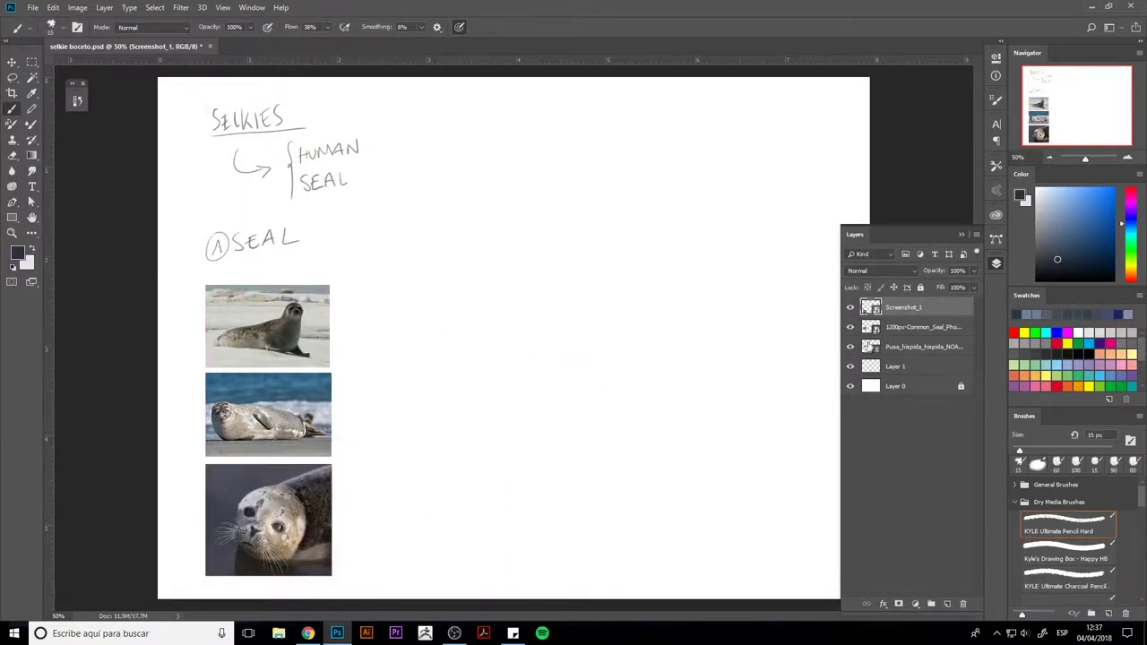
# Group the three photo layers, lock the group, and make Layer 1 active for drawing.
pyautogui.keyDown('shift'); pyautogui.click(917, 344); pyautogui.keyUp('shift')
pyautogui.rightClick(917, 343)
pyautogui.click(960, 330)
pyautogui.hotkey('ctrl', 'g')
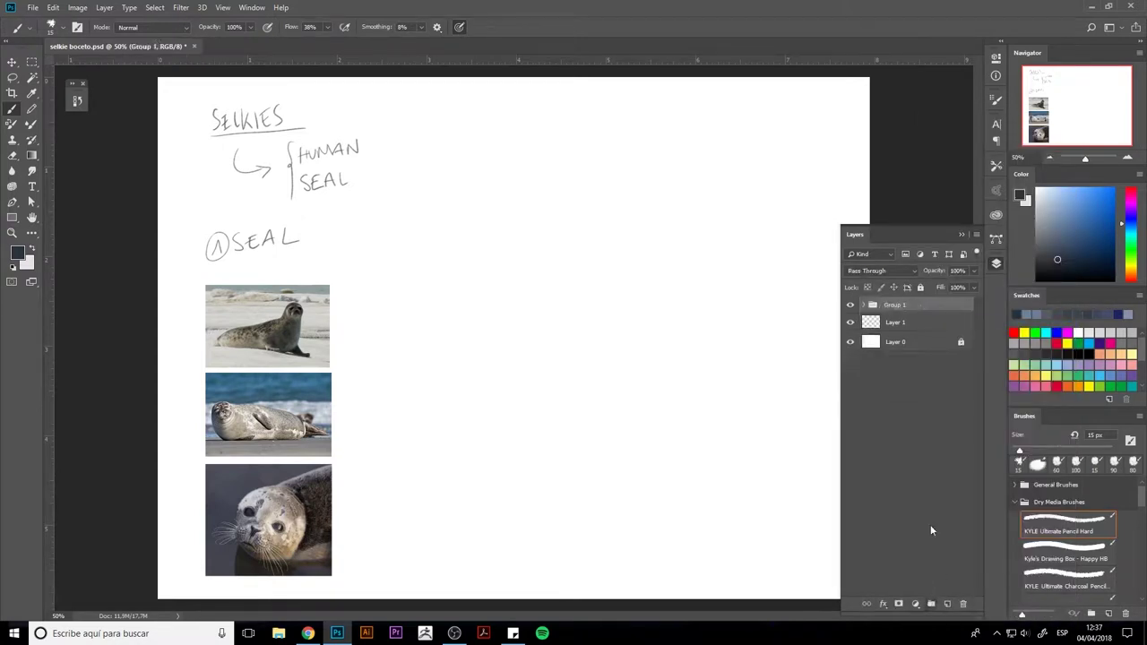
pyautogui.click(920, 288)
pyautogui.click(915, 321)
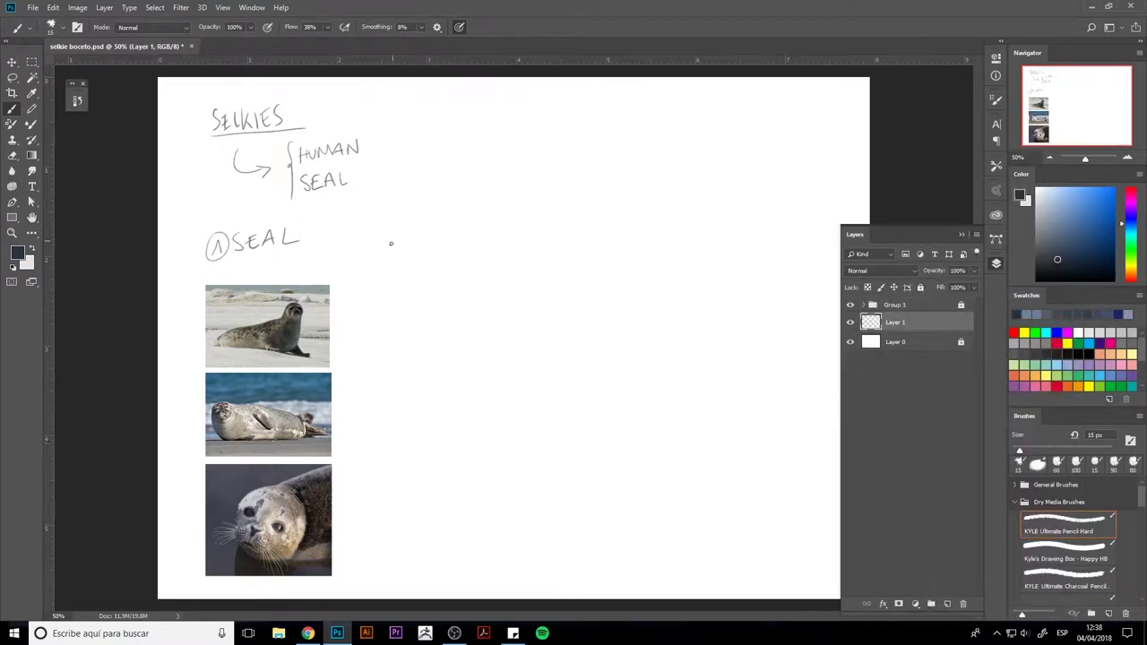
# Sketch the seal's round head with eyes and muzzle right of the photos, using an 8 px mid-grey brush.
pyautogui.press('[')
pyautogui.press('[')
pyautogui.press('[')
pyautogui.moveTo(1046, 240); pyautogui.dragTo(1036, 235)
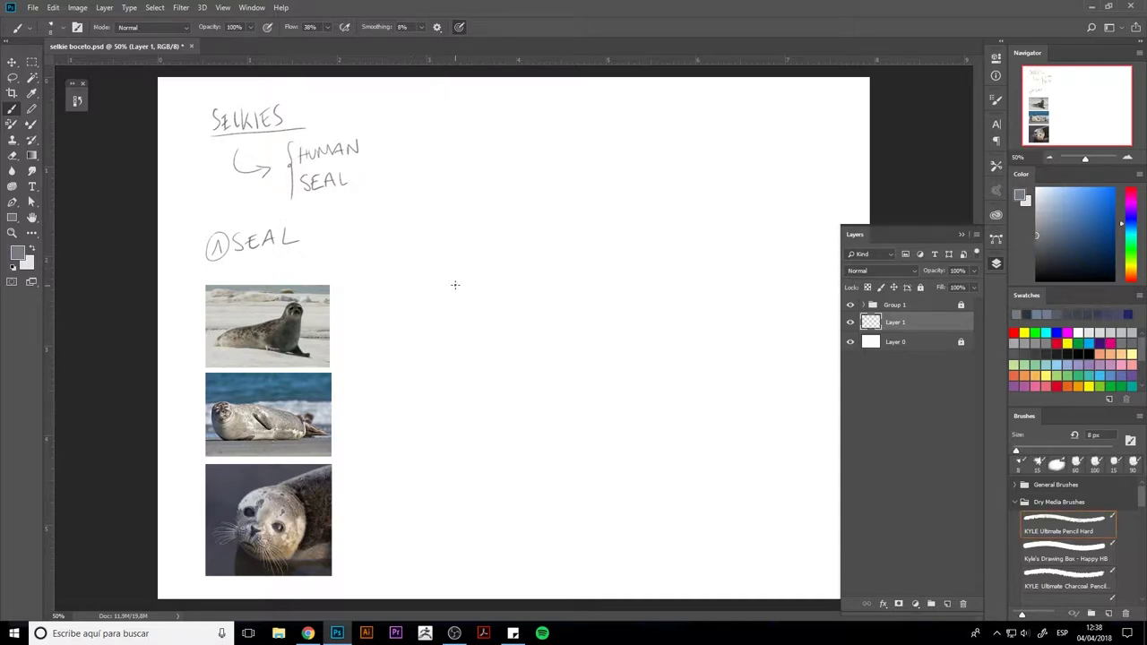
pyautogui.moveTo(489, 266)
pyautogui.mouseDown()
pyautogui.moveTo(448, 325)
pyautogui.moveTo(502, 314)
pyautogui.moveTo(466, 325)
pyautogui.mouseUp()
pyautogui.moveTo(478, 290)
pyautogui.mouseDown()
pyautogui.moveTo(444, 305)
pyautogui.moveTo(453, 314)
pyautogui.moveTo(441, 303)
pyautogui.moveTo(461, 292)
pyautogui.moveTo(440, 287)
pyautogui.moveTo(448, 294)
pyautogui.moveTo(444, 286)
pyautogui.moveTo(459, 309)
pyautogui.mouseUp()
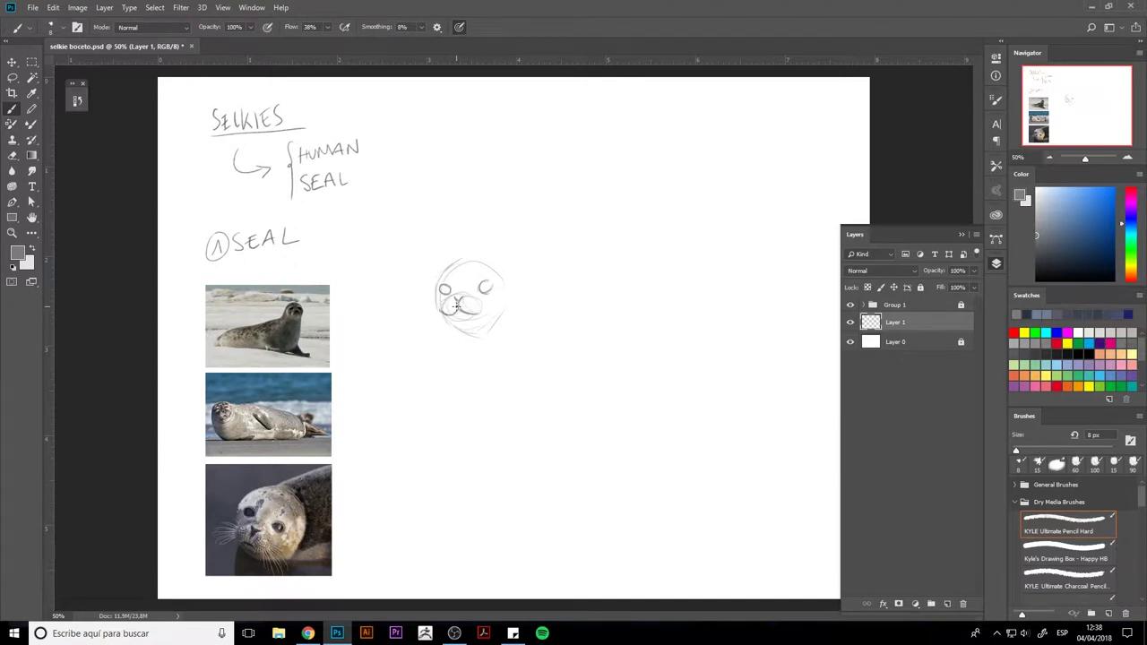
# Add whiskers and brow marks to the seal's head, darken the eyes and firm up the head outline.
pyautogui.moveTo(444, 314); pyautogui.dragTo(424, 339)
pyautogui.moveTo(484, 287); pyautogui.dragTo(488, 285)
pyautogui.moveTo(463, 275)
pyautogui.mouseDown()
pyautogui.moveTo(498, 266)
pyautogui.moveTo(490, 289)
pyautogui.mouseUp()
# Sketch the seal's long curved back, chest, far front flipper and belly line extending from the head.
pyautogui.moveTo(498, 267)
pyautogui.mouseDown()
pyautogui.moveTo(514, 298)
pyautogui.moveTo(540, 309)
pyautogui.moveTo(518, 291)
pyautogui.moveTo(726, 341)
pyautogui.mouseUp()
pyautogui.moveTo(535, 295); pyautogui.dragTo(595, 296)
pyautogui.moveTo(456, 337)
pyautogui.mouseDown()
pyautogui.moveTo(493, 393)
pyautogui.moveTo(425, 403)
pyautogui.mouseUp()
pyautogui.moveTo(554, 394)
pyautogui.mouseDown()
pyautogui.moveTo(523, 374)
pyautogui.moveTo(620, 409)
pyautogui.mouseUp()
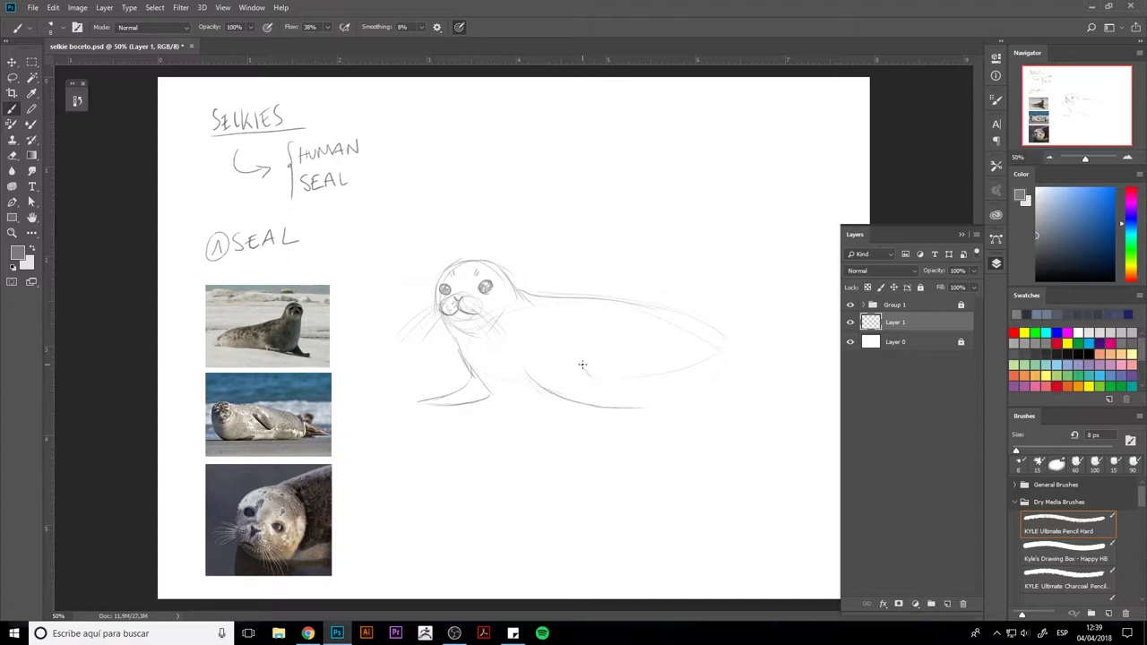
# Draw the near front flipper, belly line and tail flippers, and an arrow pointing at the first seal photo.
pyautogui.moveTo(583, 365); pyautogui.dragTo(645, 406)
pyautogui.moveTo(573, 342); pyautogui.dragTo(587, 363)
pyautogui.moveTo(350, 332); pyautogui.dragTo(329, 345)
pyautogui.moveTo(602, 399); pyautogui.dragTo(635, 404)
pyautogui.moveTo(436, 405)
pyautogui.mouseDown()
pyautogui.moveTo(499, 394)
pyautogui.moveTo(536, 409)
pyautogui.moveTo(674, 403)
pyautogui.moveTo(713, 346)
pyautogui.moveTo(780, 397)
pyautogui.moveTo(823, 394)
pyautogui.moveTo(767, 391)
pyautogui.moveTo(818, 402)
pyautogui.mouseUp()
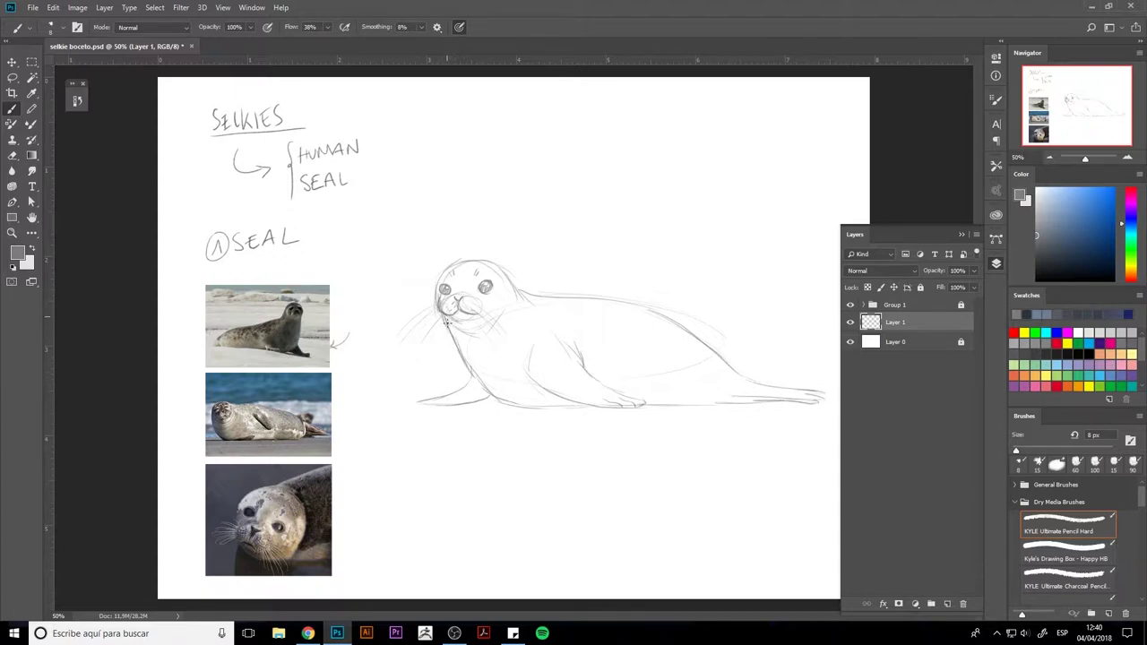
# Hatch shadows around the large seal's front flippers and sketch a small simplified lying seal above its back.
pyautogui.moveTo(462, 382)
pyautogui.mouseDown()
pyautogui.moveTo(469, 407)
pyautogui.moveTo(489, 399)
pyautogui.mouseUp()
pyautogui.moveTo(550, 215)
pyautogui.mouseDown()
pyautogui.moveTo(539, 232)
pyautogui.moveTo(561, 220)
pyautogui.moveTo(544, 226)
pyautogui.moveTo(615, 242)
pyautogui.moveTo(556, 252)
pyautogui.moveTo(600, 267)
pyautogui.moveTo(540, 262)
pyautogui.mouseUp()
pyautogui.moveTo(622, 256); pyautogui.dragTo(650, 247)
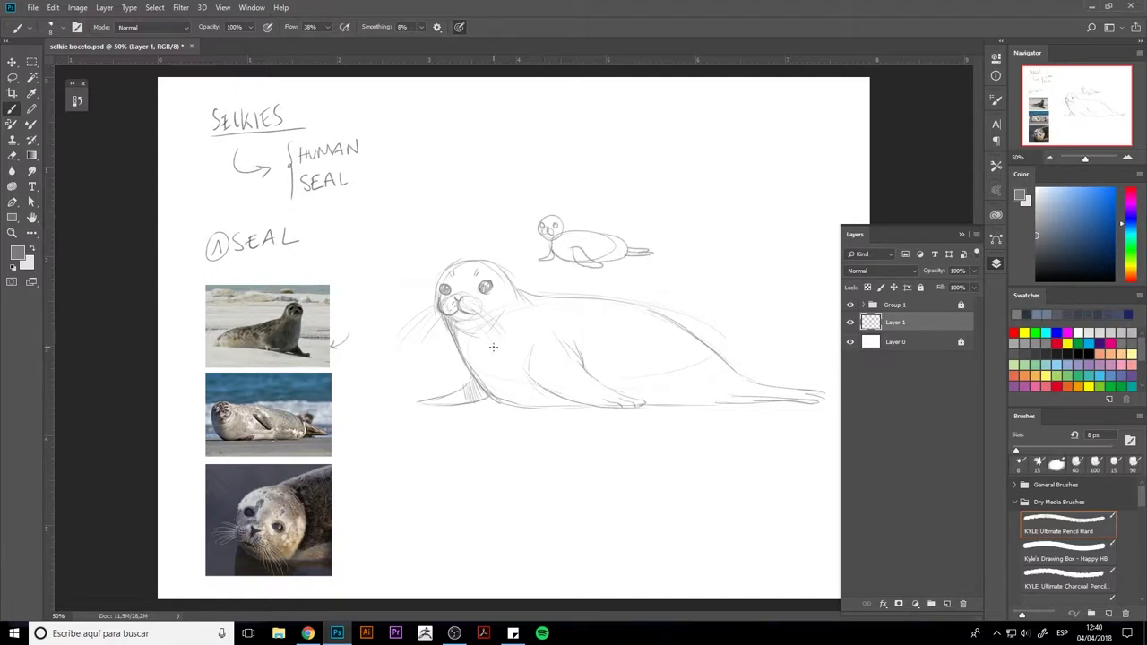
pyautogui.moveTo(548, 393); pyautogui.dragTo(565, 406)
# Write BODY above the large seal and sketch two small upright seal poses beneath the label.
pyautogui.moveTo(461, 165)
pyautogui.mouseDown()
pyautogui.moveTo(450, 205)
pyautogui.moveTo(482, 190)
pyautogui.moveTo(459, 164)
pyautogui.mouseUp()
pyautogui.moveTo(442, 135); pyautogui.dragTo(445, 148)
pyautogui.moveTo(455, 139); pyautogui.dragTo(466, 143)
pyautogui.moveTo(469, 127)
pyautogui.mouseDown()
pyautogui.moveTo(528, 213)
pyautogui.moveTo(538, 152)
pyautogui.moveTo(518, 154)
pyautogui.mouseUp()
pyautogui.moveTo(452, 226); pyautogui.dragTo(425, 243)
pyautogui.moveTo(559, 199)
pyautogui.mouseDown()
pyautogui.moveTo(544, 207)
pyautogui.moveTo(559, 194)
pyautogui.mouseUp()
pyautogui.moveTo(427, 169)
pyautogui.mouseDown()
pyautogui.moveTo(441, 184)
pyautogui.moveTo(438, 167)
pyautogui.moveTo(551, 152)
pyautogui.moveTo(513, 185)
pyautogui.moveTo(542, 197)
pyautogui.mouseUp()
pyautogui.click(437, 163)
pyautogui.moveTo(548, 145); pyautogui.dragTo(554, 157)
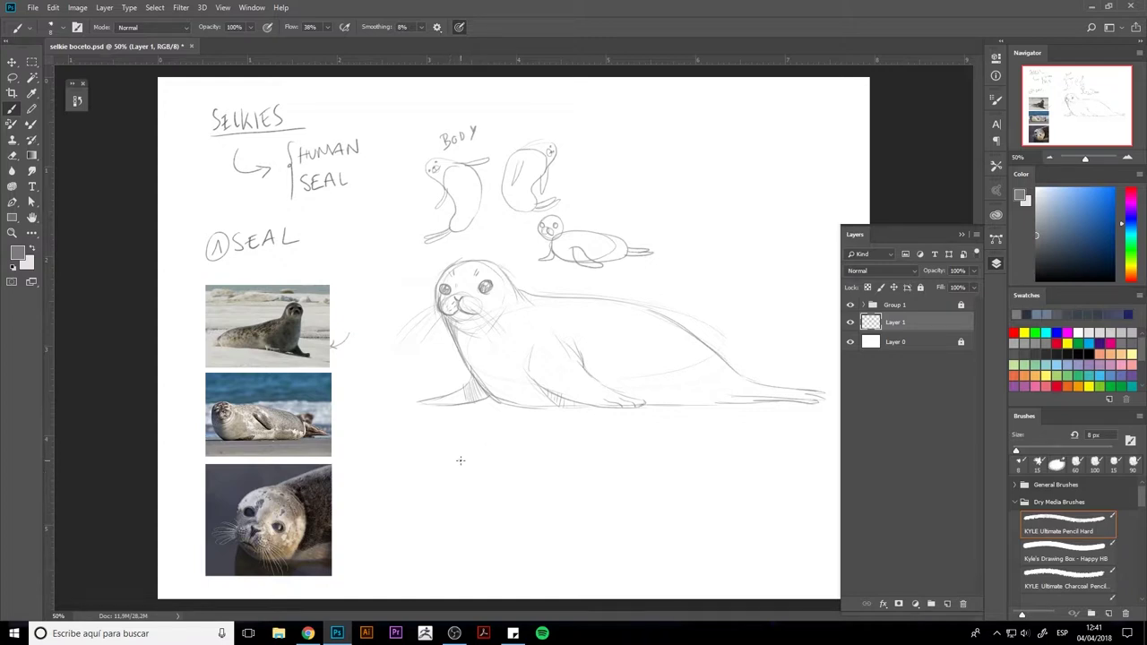
# Sketch a front-view seal head below the body drawing as a circle with two eyes, nose and mouth.
pyautogui.moveTo(439, 492); pyautogui.dragTo(473, 547)
pyautogui.moveTo(441, 489)
pyautogui.mouseDown()
pyautogui.moveTo(475, 446)
pyautogui.moveTo(532, 482)
pyautogui.moveTo(538, 534)
pyautogui.mouseUp()
pyautogui.moveTo(471, 479)
pyautogui.mouseDown()
pyautogui.moveTo(461, 489)
pyautogui.moveTo(516, 493)
pyautogui.moveTo(526, 479)
pyautogui.moveTo(494, 507)
pyautogui.moveTo(503, 499)
pyautogui.mouseUp()
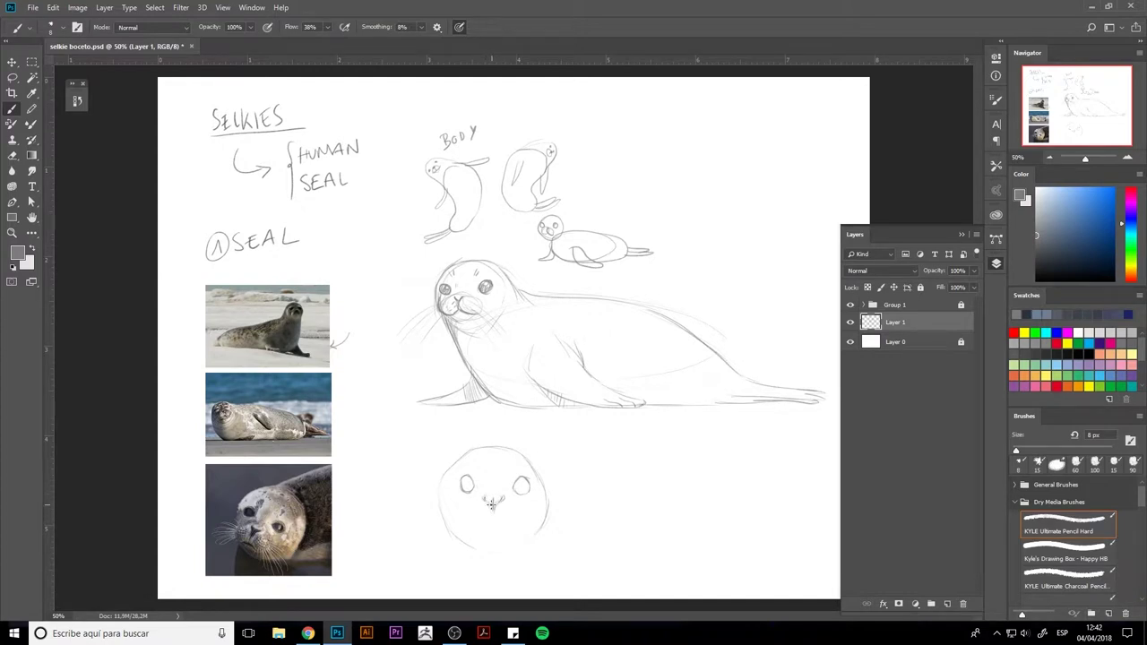
pyautogui.moveTo(481, 525); pyautogui.dragTo(504, 522)
pyautogui.moveTo(492, 509)
pyautogui.mouseDown()
pyautogui.moveTo(467, 483)
pyautogui.moveTo(520, 485)
pyautogui.moveTo(478, 465)
pyautogui.moveTo(513, 465)
pyautogui.mouseUp()
# Add whisker dots, long whiskers and brow marks to the front-view head and shade its eyes.
pyautogui.click(471, 510)
pyautogui.click(507, 514)
pyautogui.click(512, 516)
pyautogui.moveTo(459, 520)
pyautogui.mouseDown()
pyautogui.moveTo(420, 551)
pyautogui.moveTo(409, 545)
pyautogui.moveTo(423, 532)
pyautogui.mouseUp()
pyautogui.moveTo(511, 515)
pyautogui.mouseDown()
pyautogui.moveTo(550, 552)
pyautogui.moveTo(547, 538)
pyautogui.moveTo(563, 529)
pyautogui.mouseUp()
pyautogui.moveTo(520, 513); pyautogui.dragTo(555, 520)
pyautogui.moveTo(464, 476)
pyautogui.mouseDown()
pyautogui.moveTo(470, 492)
pyautogui.moveTo(527, 495)
pyautogui.mouseUp()
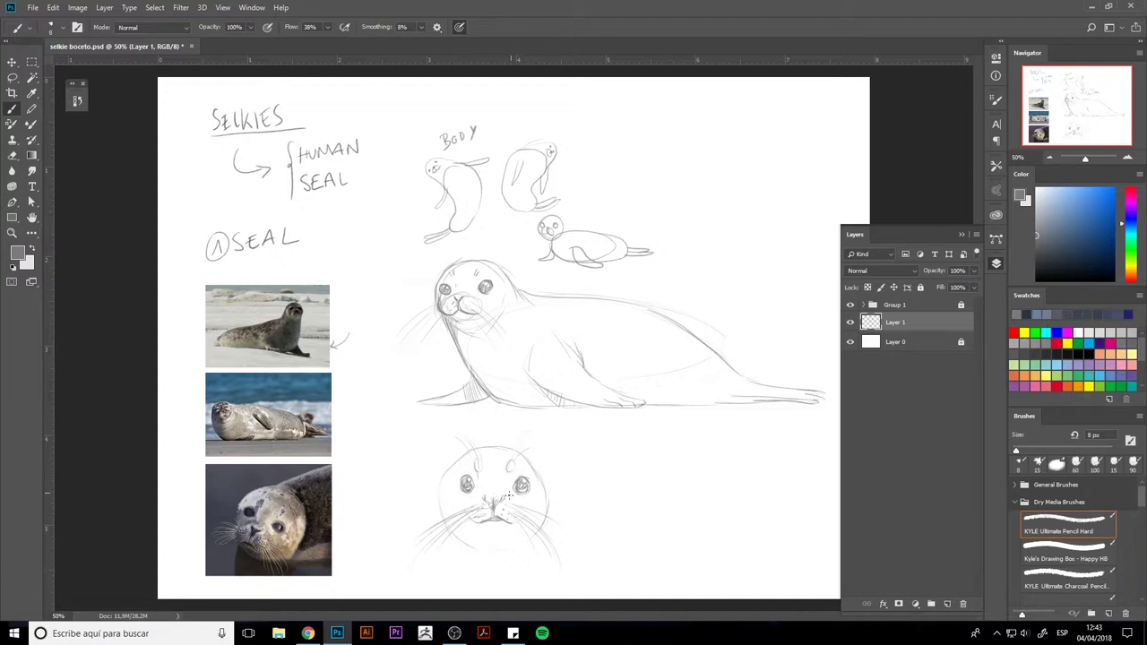
# Refine the front-view head's side contours and add its chin and neck lines.
pyautogui.moveTo(446, 471)
pyautogui.mouseDown()
pyautogui.moveTo(432, 500)
pyautogui.moveTo(439, 518)
pyautogui.mouseUp()
pyautogui.moveTo(543, 477); pyautogui.dragTo(545, 503)
pyautogui.moveTo(484, 538); pyautogui.dragTo(508, 536)
pyautogui.moveTo(444, 509); pyautogui.dragTo(434, 548)
pyautogui.moveTo(439, 570); pyautogui.dragTo(473, 582)
pyautogui.moveTo(543, 506); pyautogui.dragTo(548, 552)
# Draw an enlarged front flipper with claws beside the front-view head and an arrow pointing up to the body.
pyautogui.moveTo(674, 436); pyautogui.dragTo(589, 516)
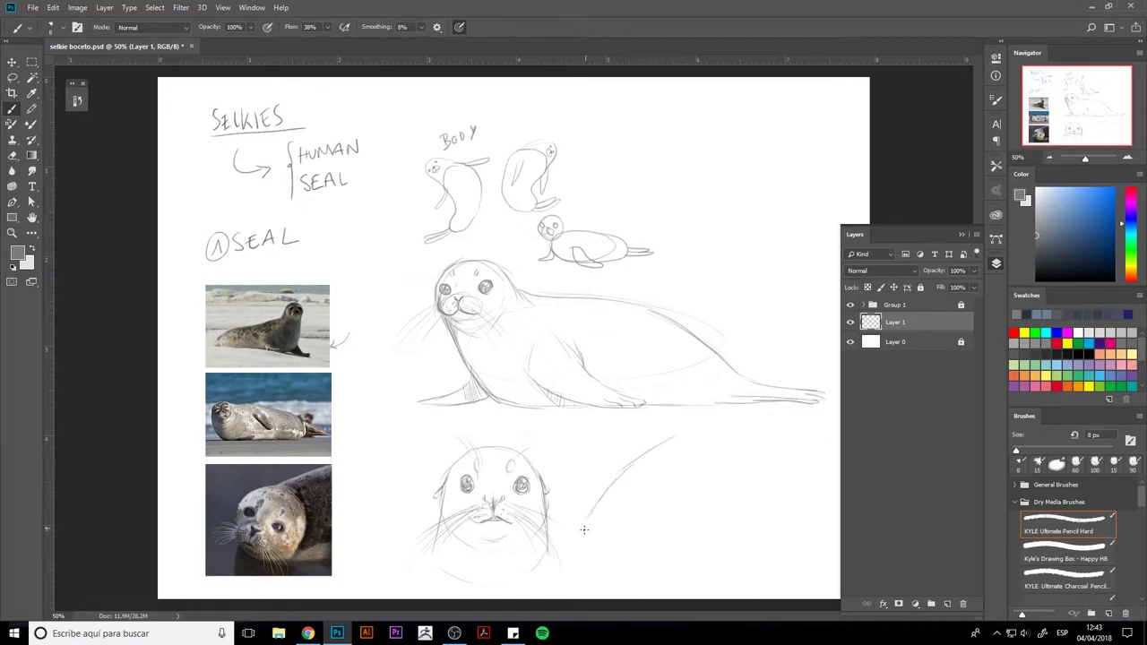
pyautogui.moveTo(610, 519)
pyautogui.mouseDown()
pyautogui.moveTo(681, 478)
pyautogui.moveTo(703, 430)
pyautogui.mouseUp()
pyautogui.moveTo(705, 427)
pyautogui.mouseDown()
pyautogui.moveTo(598, 501)
pyautogui.moveTo(584, 532)
pyautogui.moveTo(608, 506)
pyautogui.moveTo(614, 519)
pyautogui.moveTo(673, 481)
pyautogui.moveTo(600, 515)
pyautogui.mouseUp()
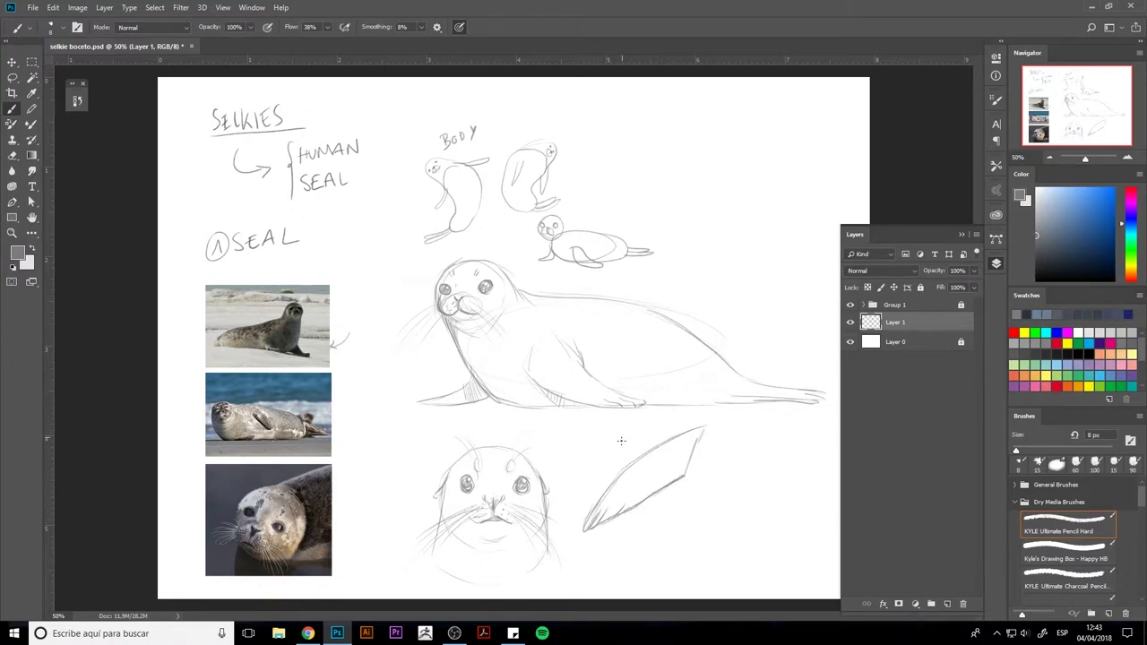
pyautogui.moveTo(599, 473); pyautogui.dragTo(585, 423)
pyautogui.moveTo(578, 436); pyautogui.dragTo(592, 433)
# Draw an arrow down from the tail and sketch one enlarged rear flipper with its toes below it.
pyautogui.moveTo(779, 414); pyautogui.dragTo(781, 451)
pyautogui.moveTo(776, 439)
pyautogui.mouseDown()
pyautogui.moveTo(788, 438)
pyautogui.moveTo(684, 560)
pyautogui.moveTo(704, 571)
pyautogui.mouseUp()
pyautogui.moveTo(755, 498)
pyautogui.mouseDown()
pyautogui.moveTo(737, 545)
pyautogui.moveTo(769, 502)
pyautogui.mouseUp()
pyautogui.click(996, 262)
pyautogui.press('m')
pyautogui.moveTo(815, 569); pyautogui.dragTo(691, 469)
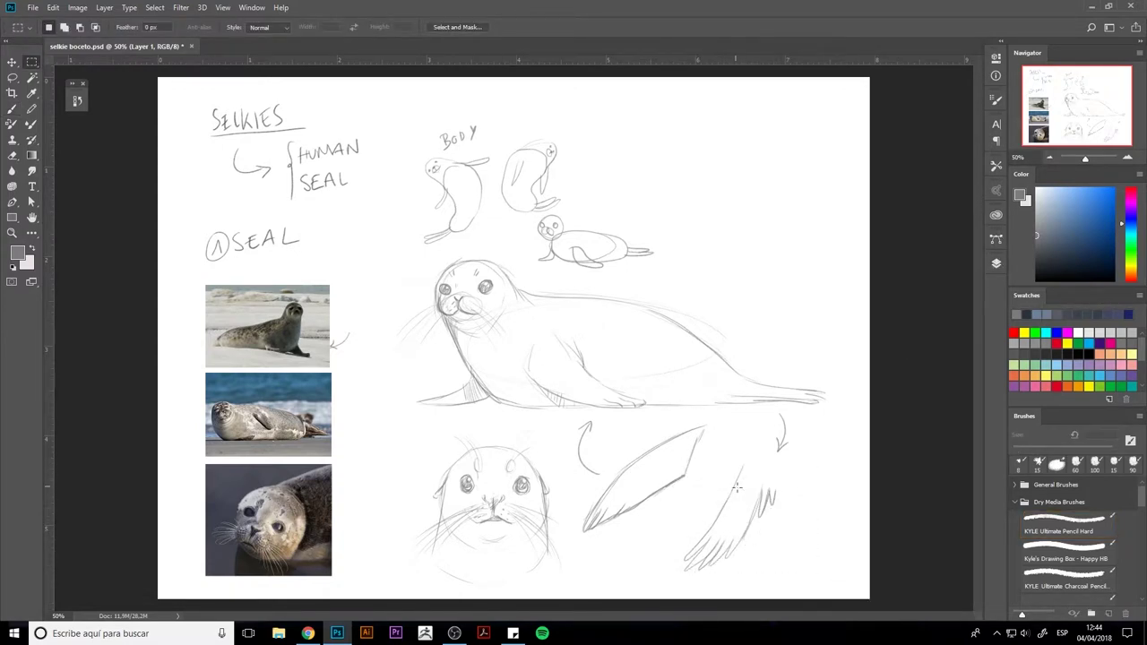
pyautogui.hotkey('ctrl', 'd')
# Lasso the rear flipper sketch, duplicate it to a new layer and flip the copy horizontally to mirror the flipper.
pyautogui.press('l')
pyautogui.moveTo(781, 497)
pyautogui.mouseDown()
pyautogui.moveTo(683, 529)
pyautogui.moveTo(780, 542)
pyautogui.mouseUp()
pyautogui.hotkey('ctrl', 't')
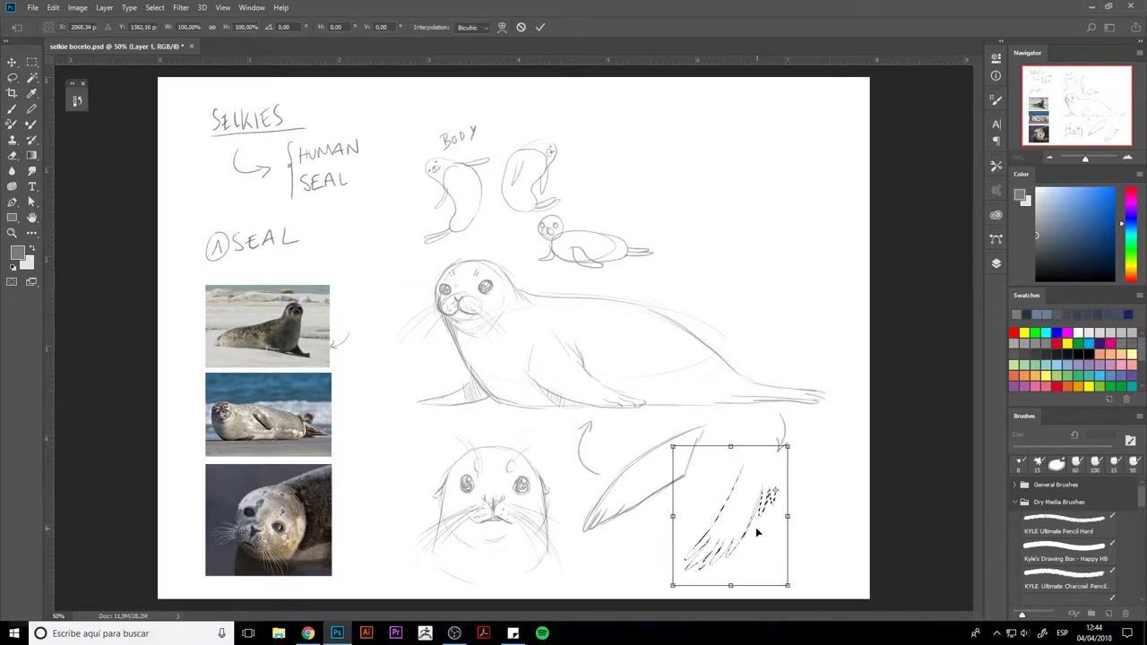
pyautogui.press('Escape')
pyautogui.hotkey('ctrl', 'j')
pyautogui.hotkey('ctrl', 't')
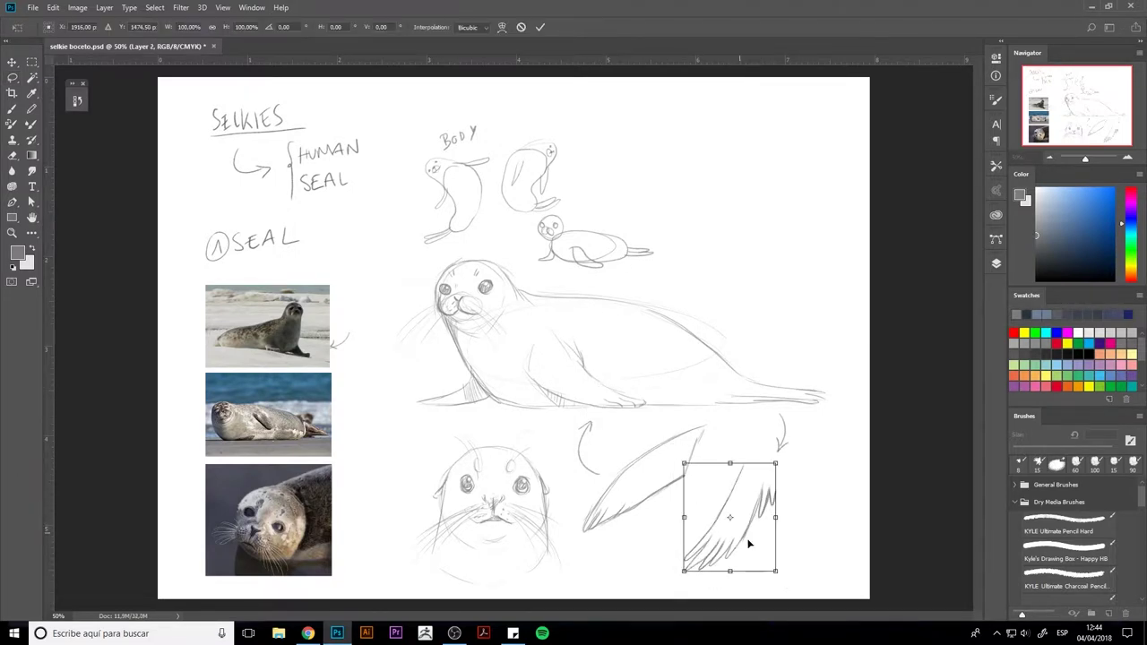
pyautogui.moveTo(729, 518); pyautogui.dragTo(775, 492)
pyautogui.rightClick(773, 502)
pyautogui.click(802, 472)
pyautogui.press('Return')
pyautogui.press('m')
pyautogui.moveTo(868, 597); pyautogui.dragTo(717, 463)
pyautogui.hotkey('ctrl', 'd')
# Merge the mirrored flipper with the sketch layer, and lasso and scale both rear flippers to fit inside the canvas.
pyautogui.press('l')
pyautogui.moveTo(847, 485)
pyautogui.mouseDown()
pyautogui.moveTo(681, 601)
pyautogui.moveTo(719, 483)
pyautogui.moveTo(807, 468)
pyautogui.mouseUp()
pyautogui.hotkey('ctrl', 't')
pyautogui.moveTo(869, 538)
pyautogui.mouseDown()
pyautogui.moveTo(852, 542)
pyautogui.moveTo(878, 542)
pyautogui.mouseUp()
pyautogui.click(996, 264)
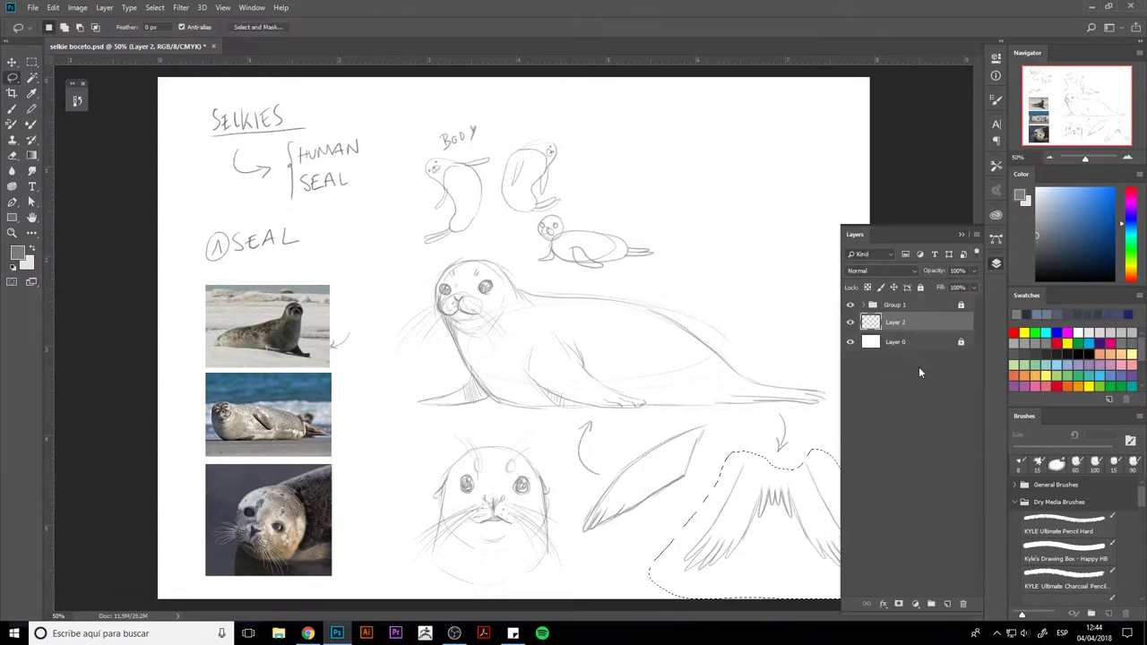
pyautogui.click(995, 263)
pyautogui.moveTo(878, 448); pyautogui.dragTo(871, 453)
pyautogui.press('Return')
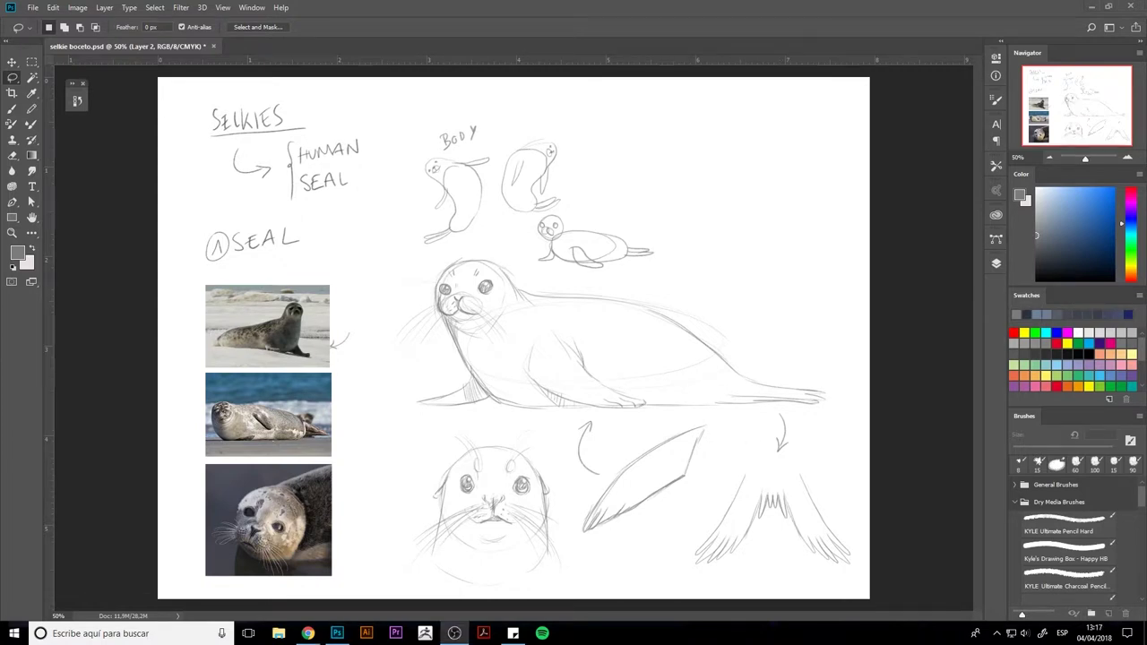
# Deselect the flippers, add a new layer above the seal sketch layer and hide the seal sketch.
pyautogui.click(730, 276)
pyautogui.press('b')
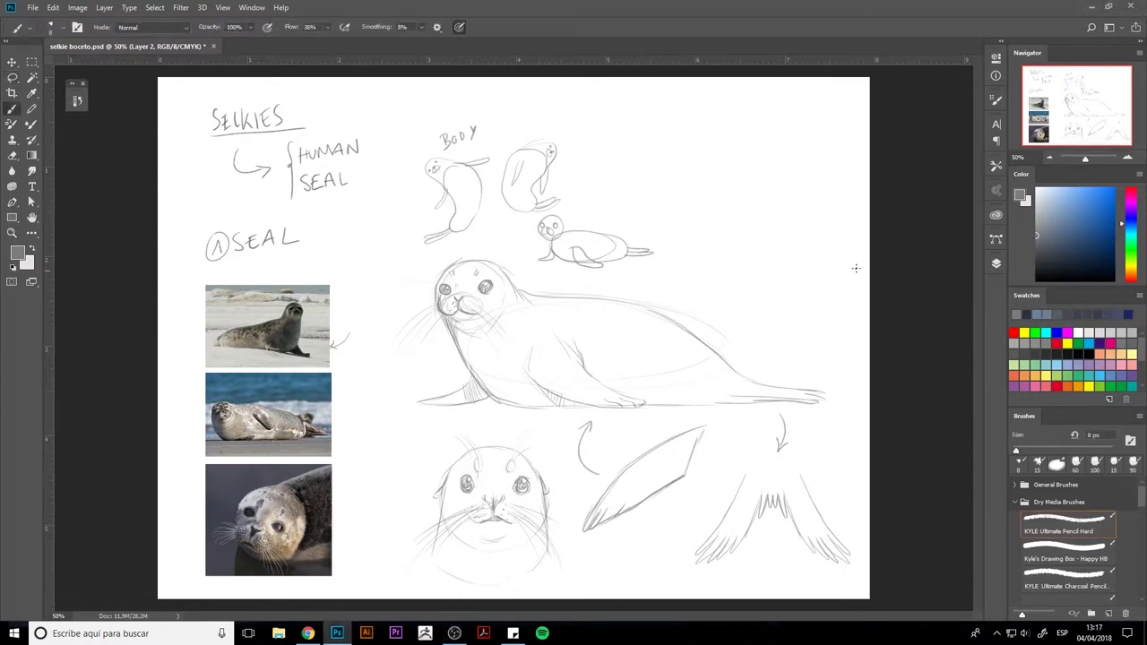
pyautogui.click(995, 263)
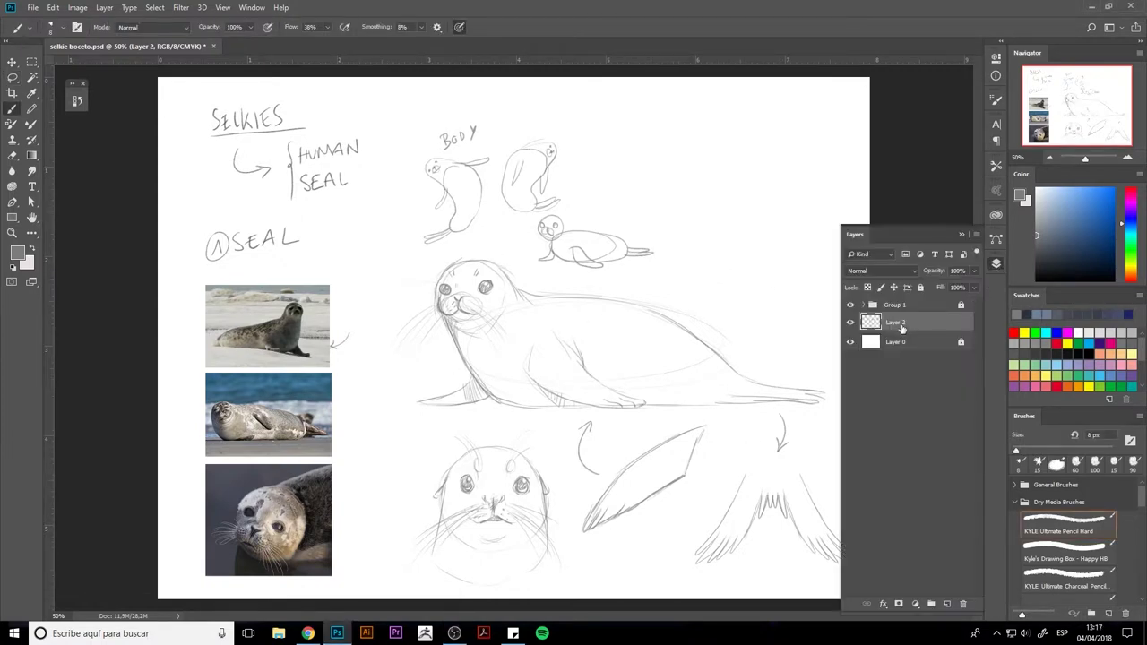
pyautogui.click(947, 604)
pyautogui.click(850, 341)
pyautogui.click(851, 341)
pyautogui.click(850, 341)
# Handwrite the heading "② HUMAN" and the notes "SIMILAR SEAL" and "ROUND SHAPES & CURVY", with arrows linking them to the seal photos.
pyautogui.moveTo(231, 117)
pyautogui.mouseDown()
pyautogui.moveTo(242, 141)
pyautogui.moveTo(296, 117)
pyautogui.moveTo(340, 117)
pyautogui.moveTo(348, 97)
pyautogui.mouseUp()
pyautogui.moveTo(298, 233); pyautogui.dragTo(279, 278)
pyautogui.moveTo(314, 213)
pyautogui.mouseDown()
pyautogui.moveTo(347, 207)
pyautogui.moveTo(384, 179)
pyautogui.mouseUp()
pyautogui.moveTo(321, 241); pyautogui.dragTo(385, 224)
pyautogui.moveTo(351, 253); pyautogui.dragTo(351, 285)
pyautogui.moveTo(344, 273); pyautogui.dragTo(357, 273)
pyautogui.moveTo(340, 314); pyautogui.dragTo(394, 283)
pyautogui.moveTo(351, 326)
pyautogui.mouseDown()
pyautogui.moveTo(346, 339)
pyautogui.moveTo(366, 326)
pyautogui.mouseUp()
pyautogui.moveTo(362, 333)
pyautogui.mouseDown()
pyautogui.moveTo(412, 300)
pyautogui.moveTo(380, 339)
pyautogui.mouseUp()
pyautogui.moveTo(362, 371)
pyautogui.mouseDown()
pyautogui.moveTo(355, 387)
pyautogui.moveTo(405, 367)
pyautogui.mouseUp()
pyautogui.moveTo(409, 355); pyautogui.dragTo(405, 380)
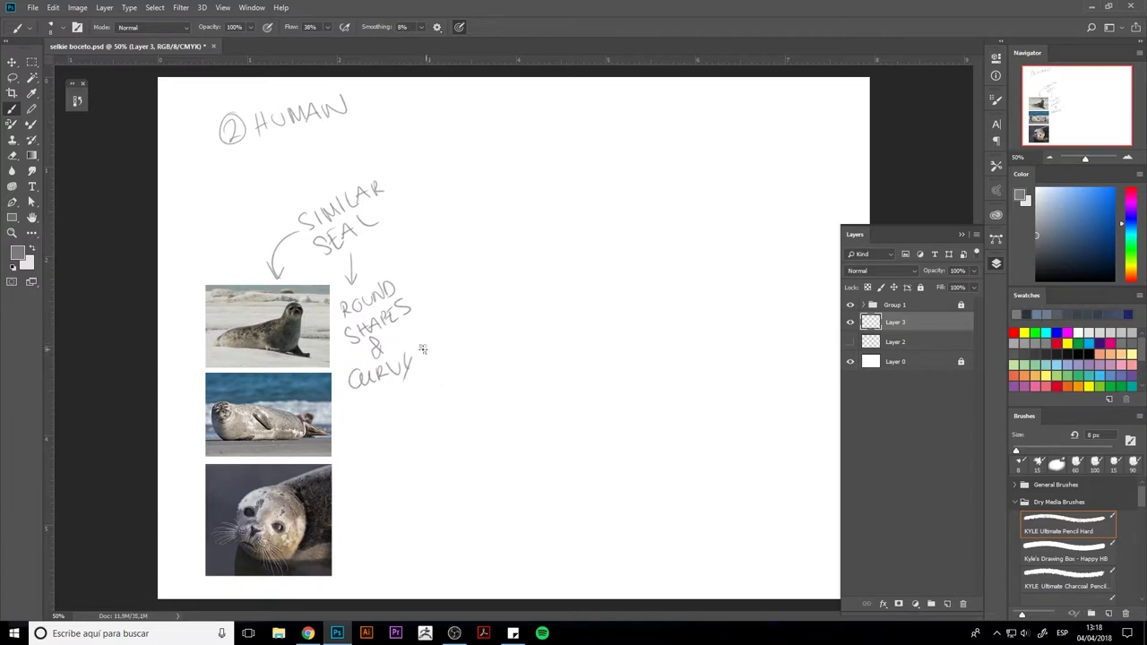
# Handwrite "SELKIES" with a bracket listing "MEN" and "WOMEN", then circle WOMEN and draw an arrow down from it.
pyautogui.moveTo(471, 122)
pyautogui.mouseDown()
pyautogui.moveTo(458, 143)
pyautogui.moveTo(538, 134)
pyautogui.mouseUp()
pyautogui.moveTo(606, 104)
pyautogui.mouseDown()
pyautogui.moveTo(591, 132)
pyautogui.moveTo(603, 159)
pyautogui.mouseUp()
pyautogui.moveTo(625, 108); pyautogui.dragTo(677, 114)
pyautogui.moveTo(683, 114)
pyautogui.mouseDown()
pyautogui.moveTo(696, 102)
pyautogui.moveTo(698, 115)
pyautogui.mouseUp()
pyautogui.moveTo(643, 138); pyautogui.dragTo(668, 142)
pyautogui.moveTo(679, 148)
pyautogui.mouseDown()
pyautogui.moveTo(709, 149)
pyautogui.moveTo(724, 134)
pyautogui.mouseUp()
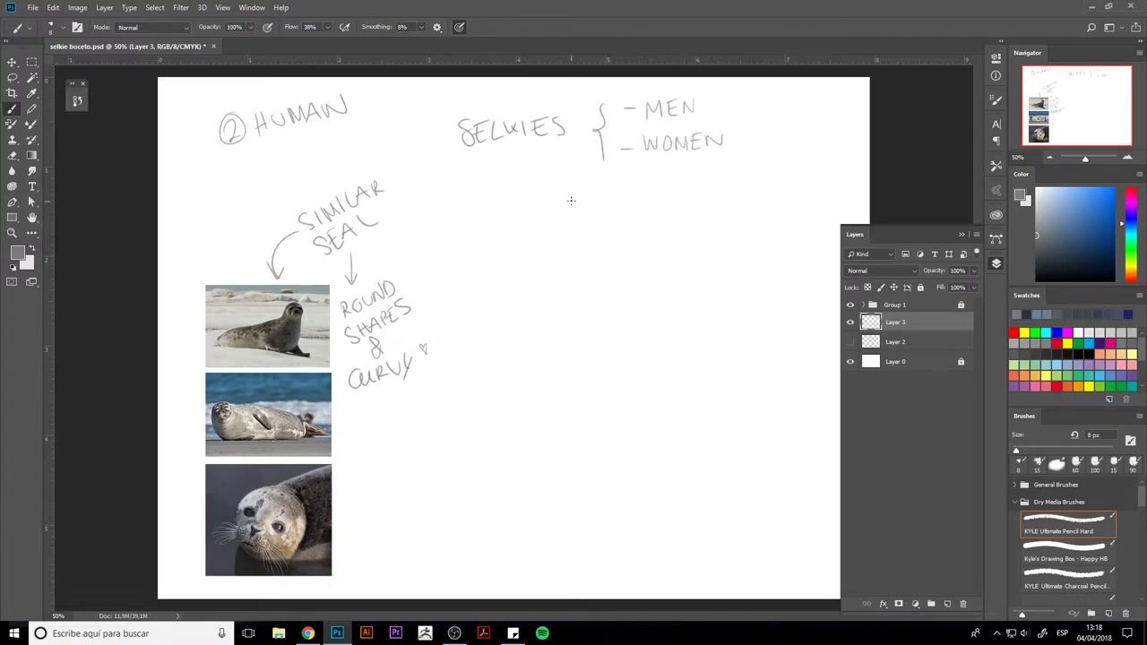
pyautogui.moveTo(641, 145)
pyautogui.mouseDown()
pyautogui.moveTo(733, 130)
pyautogui.moveTo(641, 136)
pyautogui.mouseUp()
pyautogui.moveTo(713, 150); pyautogui.dragTo(691, 199)
pyautogui.moveTo(695, 186)
pyautogui.mouseDown()
pyautogui.moveTo(686, 199)
pyautogui.moveTo(705, 202)
pyautogui.mouseUp()
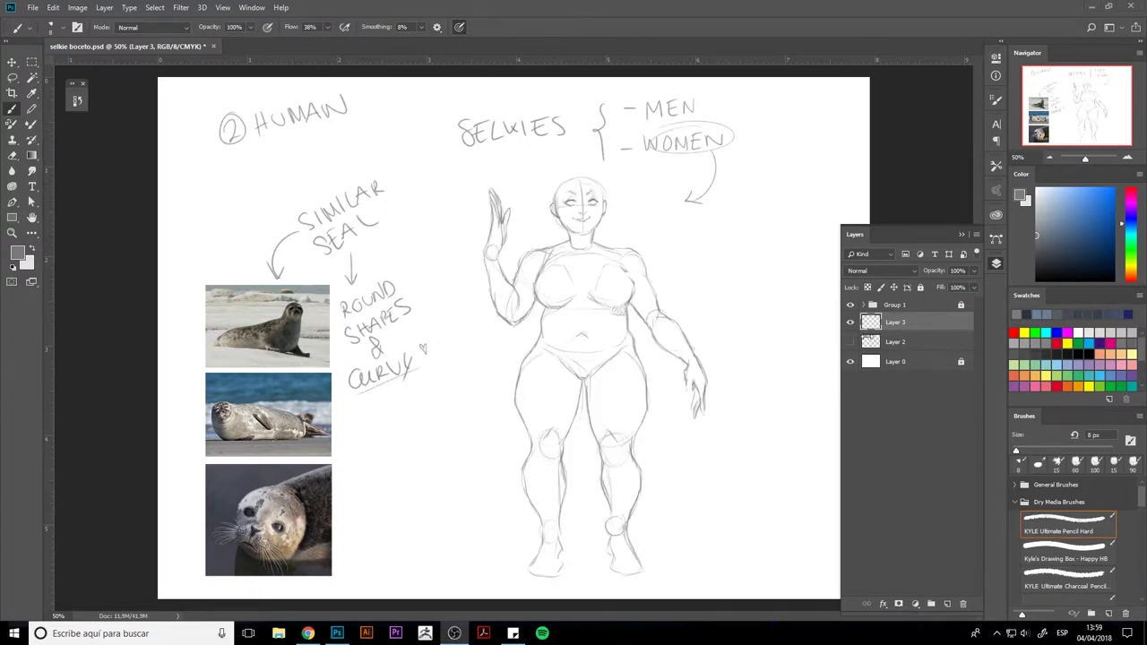
# Lasso the female figure, cut it from the notes layer and paste it in place on its own new layer below the notes.
pyautogui.click(947, 604)
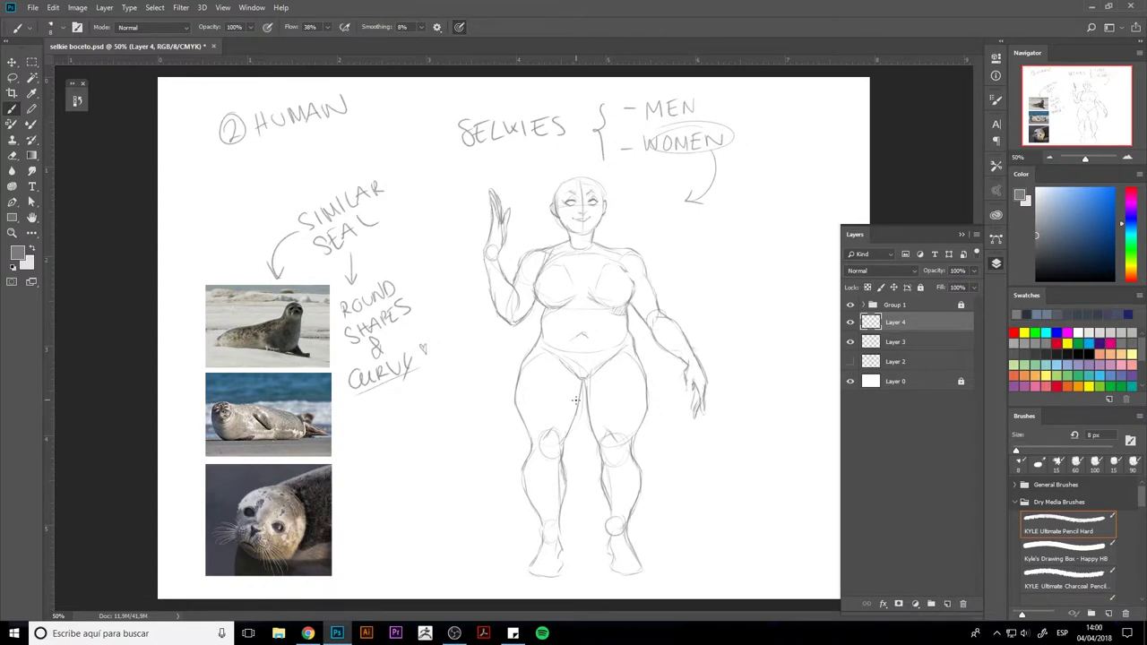
pyautogui.press('l')
pyautogui.moveTo(702, 484)
pyautogui.mouseDown()
pyautogui.moveTo(520, 596)
pyautogui.moveTo(480, 174)
pyautogui.moveTo(709, 328)
pyautogui.moveTo(704, 495)
pyautogui.mouseUp()
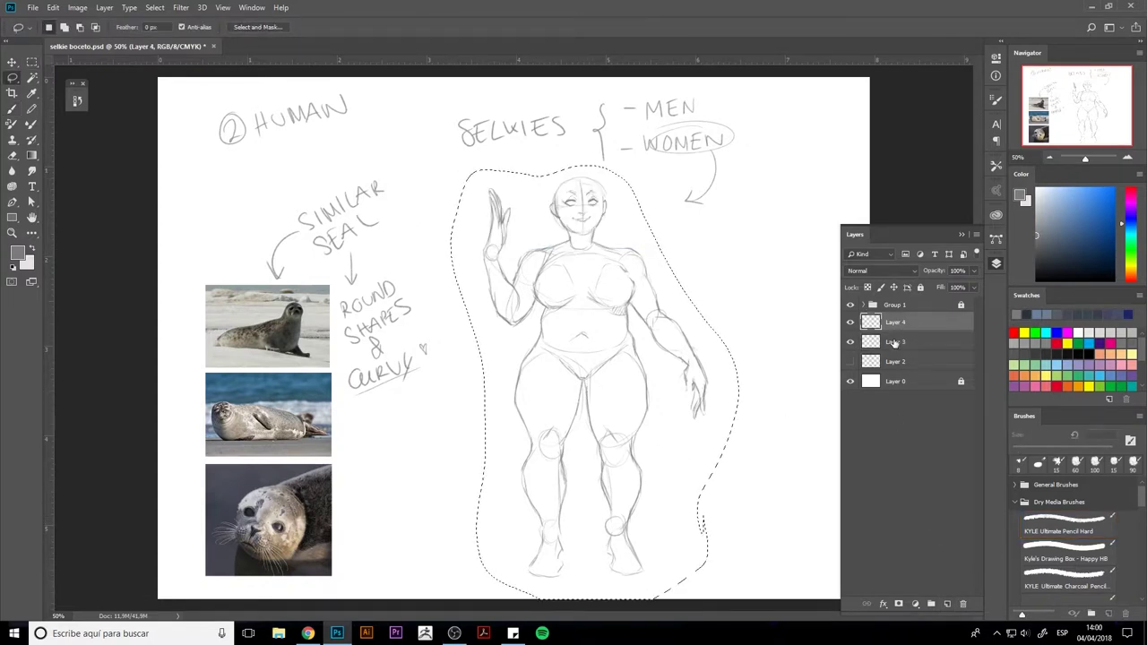
pyautogui.click(893, 344)
pyautogui.click(895, 324)
pyautogui.click(896, 343)
pyautogui.hotkey('ctrl', 'x')
pyautogui.click(914, 326)
pyautogui.hotkey('ctrl', 'shift', 'v')
pyautogui.moveTo(914, 326)
pyautogui.mouseDown()
pyautogui.moveTo(909, 346)
pyautogui.moveTo(907, 315)
pyautogui.mouseUp()
# Add another new layer above the female figure's layer and hide the female figure.
pyautogui.click(947, 603)
pyautogui.click(850, 361)
pyautogui.press('b')
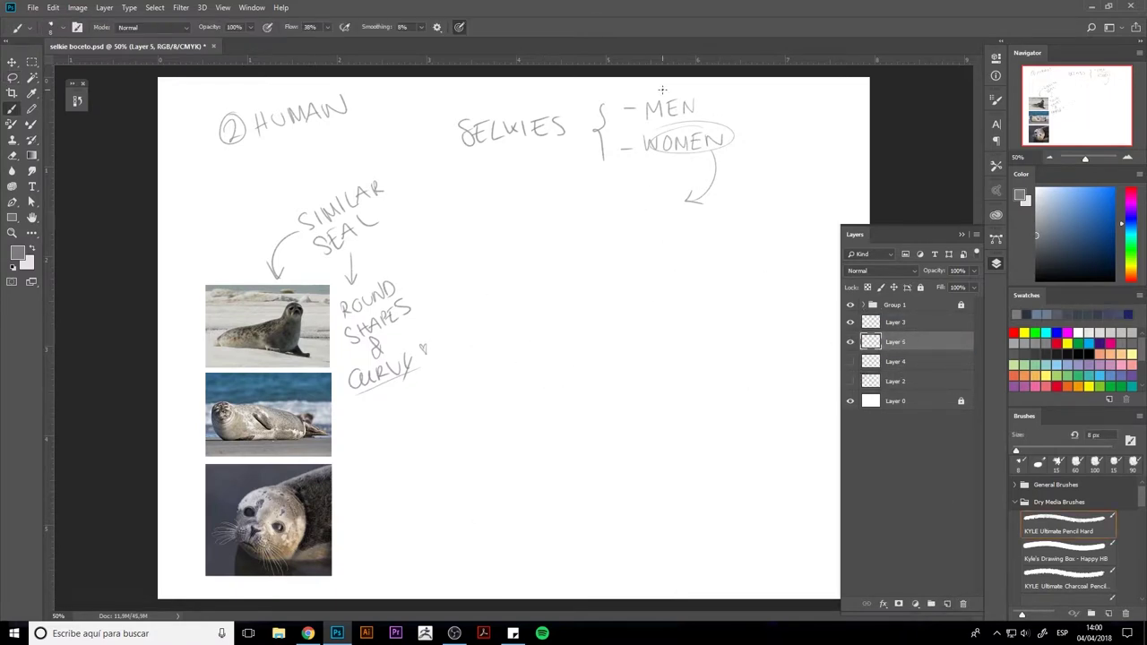
# Circle MEN, erase the arrow leading from WOMEN and draw a long curved arrow down from MEN.
pyautogui.moveTo(659, 91); pyautogui.dragTo(638, 116)
pyautogui.press('e')
pyautogui.click(863, 325)
pyautogui.moveTo(713, 180)
pyautogui.mouseDown()
pyautogui.moveTo(685, 219)
pyautogui.moveTo(717, 152)
pyautogui.mouseUp()
pyautogui.press('b')
pyautogui.moveTo(717, 99); pyautogui.dragTo(749, 206)
pyautogui.moveTo(747, 191); pyautogui.dragTo(761, 201)
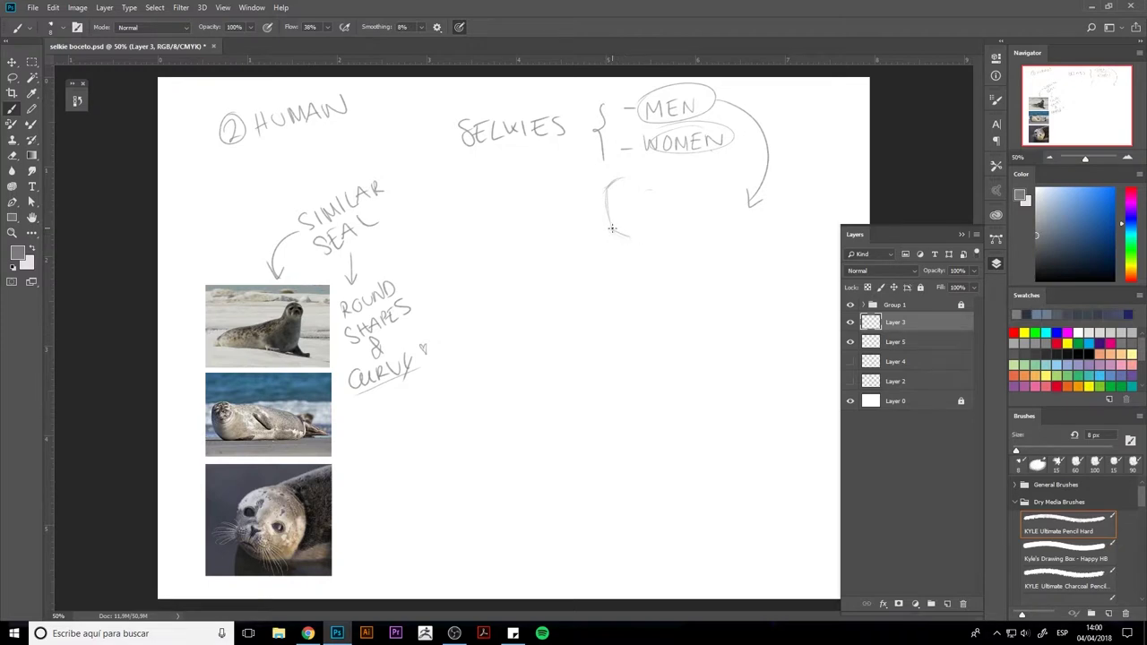
# Sketch the male figure's head, neck and shoulder lines below the MEN and WOMEN list.
pyautogui.moveTo(659, 198); pyautogui.dragTo(622, 181)
pyautogui.moveTo(634, 256)
pyautogui.mouseDown()
pyautogui.moveTo(653, 233)
pyautogui.moveTo(652, 245)
pyautogui.mouseUp()
pyautogui.moveTo(615, 230)
pyautogui.mouseDown()
pyautogui.moveTo(617, 243)
pyautogui.moveTo(570, 272)
pyautogui.moveTo(566, 296)
pyautogui.mouseUp()
pyautogui.moveTo(653, 240); pyautogui.dragTo(719, 274)
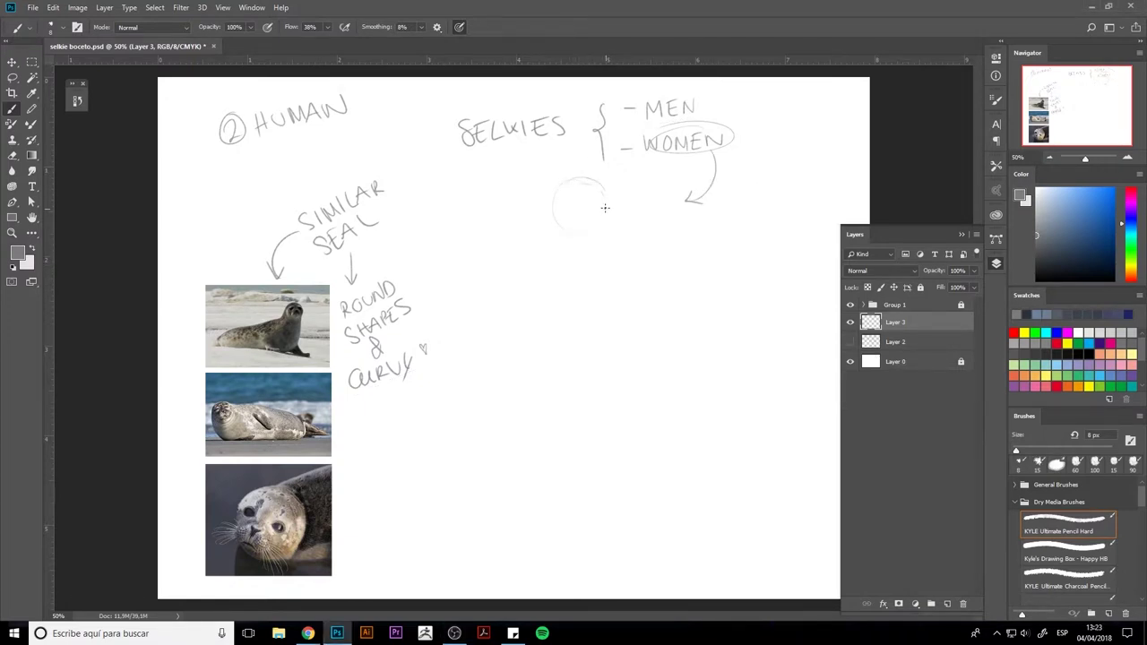
# Block in the female figure's head, chest, belly and wide thighs with light rounded shapes.
pyautogui.moveTo(606, 196)
pyautogui.mouseDown()
pyautogui.moveTo(594, 224)
pyautogui.moveTo(574, 229)
pyautogui.mouseUp()
pyautogui.moveTo(572, 253)
pyautogui.mouseDown()
pyautogui.moveTo(535, 281)
pyautogui.moveTo(549, 305)
pyautogui.moveTo(539, 302)
pyautogui.moveTo(616, 273)
pyautogui.mouseUp()
pyautogui.moveTo(624, 310)
pyautogui.mouseDown()
pyautogui.moveTo(603, 351)
pyautogui.moveTo(516, 411)
pyautogui.mouseUp()
pyautogui.moveTo(604, 354); pyautogui.dragTo(593, 434)
pyautogui.moveTo(570, 359)
pyautogui.mouseDown()
pyautogui.moveTo(585, 419)
pyautogui.moveTo(646, 397)
pyautogui.moveTo(629, 355)
pyautogui.mouseUp()
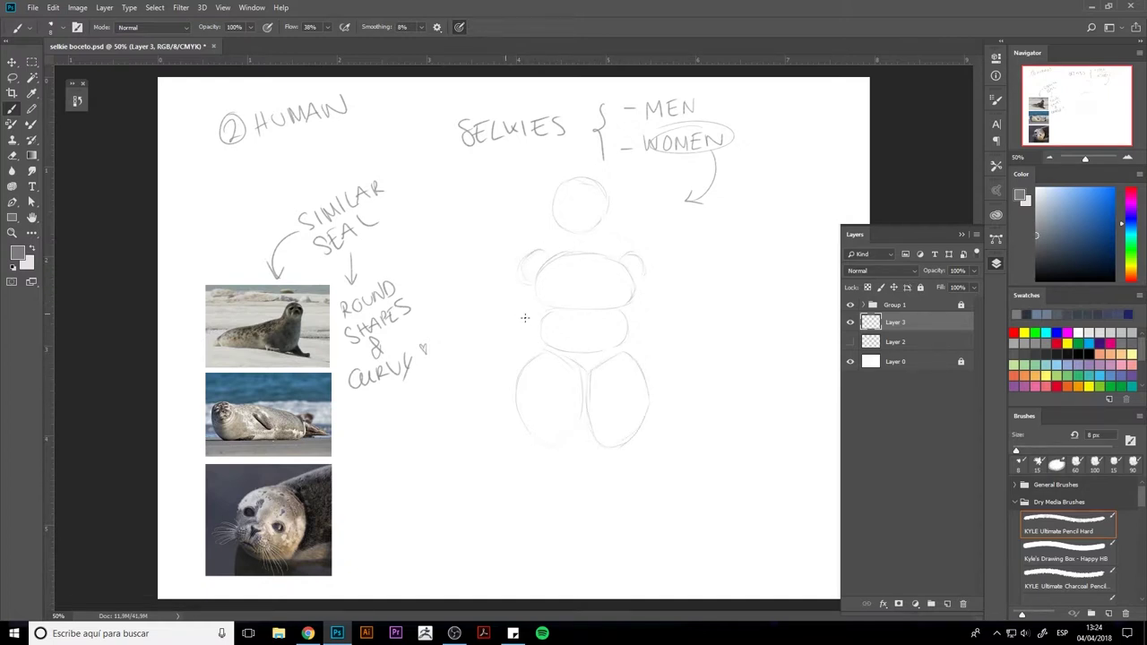
# Add the female figure's upper arms, knees, calves, ankles and feet as simple shapes.
pyautogui.moveTo(520, 270); pyautogui.dragTo(508, 319)
pyautogui.moveTo(642, 267); pyautogui.dragTo(658, 317)
pyautogui.moveTo(532, 454); pyautogui.dragTo(545, 514)
pyautogui.moveTo(561, 457); pyautogui.dragTo(561, 503)
pyautogui.moveTo(541, 439)
pyautogui.mouseDown()
pyautogui.moveTo(548, 455)
pyautogui.moveTo(608, 461)
pyautogui.mouseUp()
pyautogui.moveTo(610, 522); pyautogui.dragTo(631, 465)
pyautogui.moveTo(554, 536)
pyautogui.mouseDown()
pyautogui.moveTo(543, 532)
pyautogui.moveTo(530, 563)
pyautogui.moveTo(562, 549)
pyautogui.mouseUp()
pyautogui.moveTo(620, 517)
pyautogui.mouseDown()
pyautogui.moveTo(613, 541)
pyautogui.moveTo(640, 572)
pyautogui.mouseUp()
pyautogui.moveTo(624, 532)
pyautogui.mouseDown()
pyautogui.moveTo(641, 567)
pyautogui.moveTo(609, 553)
pyautogui.mouseUp()
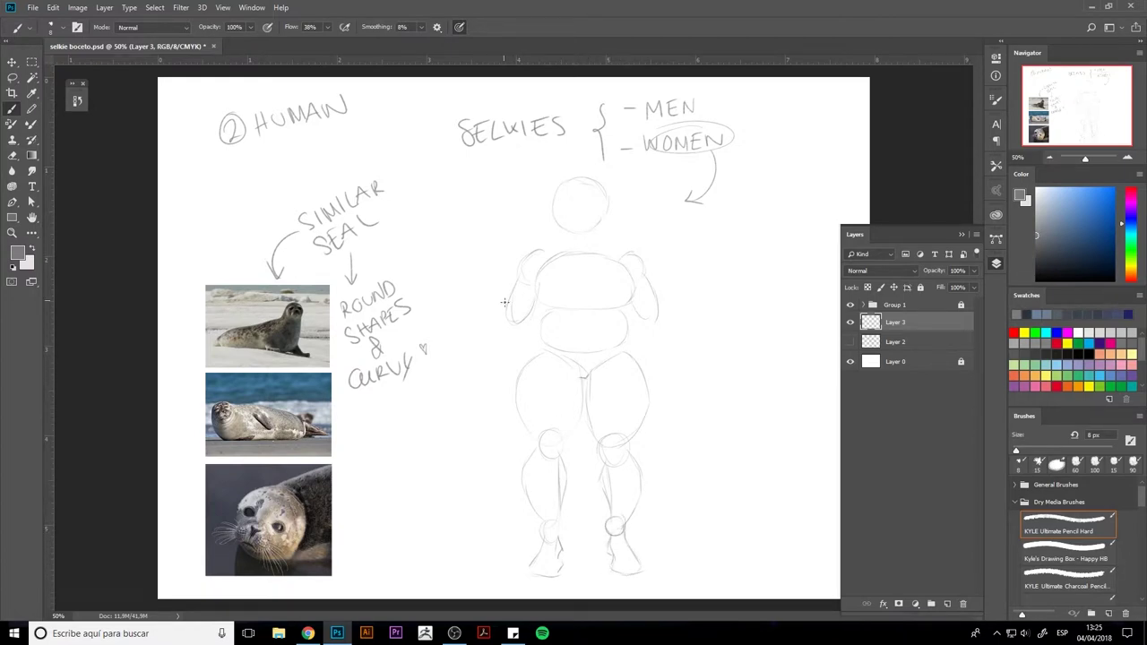
# Sketch the female figure's forearms and wrists, one hand raised and one lowered, and add the neck.
pyautogui.moveTo(487, 267); pyautogui.dragTo(508, 321)
pyautogui.moveTo(487, 252); pyautogui.dragTo(493, 259)
pyautogui.moveTo(647, 310)
pyautogui.mouseDown()
pyautogui.moveTo(713, 394)
pyautogui.moveTo(693, 399)
pyautogui.mouseUp()
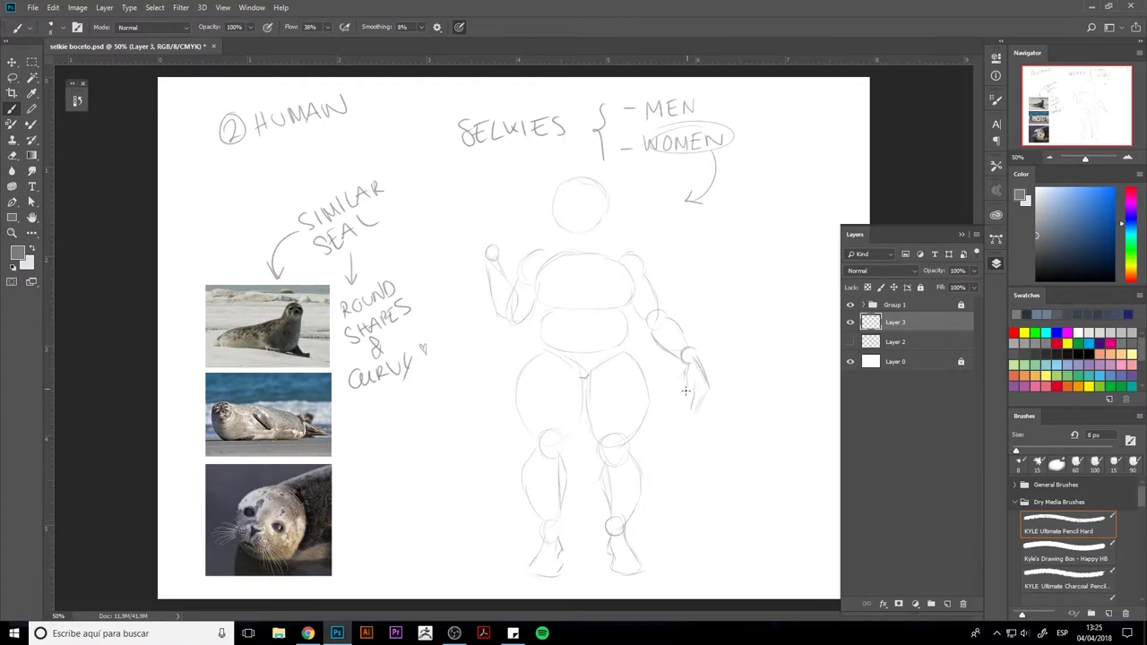
pyautogui.moveTo(490, 247)
pyautogui.mouseDown()
pyautogui.moveTo(494, 194)
pyautogui.moveTo(504, 231)
pyautogui.moveTo(511, 209)
pyautogui.moveTo(506, 237)
pyautogui.moveTo(567, 230)
pyautogui.mouseUp()
# Strengthen the female figure's contour along the shoulders, waist, hips, thighs and lower legs.
pyautogui.moveTo(574, 253)
pyautogui.mouseDown()
pyautogui.moveTo(593, 240)
pyautogui.moveTo(523, 259)
pyautogui.moveTo(642, 259)
pyautogui.mouseUp()
pyautogui.moveTo(541, 275)
pyautogui.mouseDown()
pyautogui.moveTo(545, 314)
pyautogui.moveTo(513, 393)
pyautogui.moveTo(539, 534)
pyautogui.mouseUp()
pyautogui.moveTo(553, 426)
pyautogui.mouseDown()
pyautogui.moveTo(558, 534)
pyautogui.moveTo(582, 379)
pyautogui.moveTo(613, 495)
pyautogui.moveTo(612, 436)
pyautogui.mouseUp()
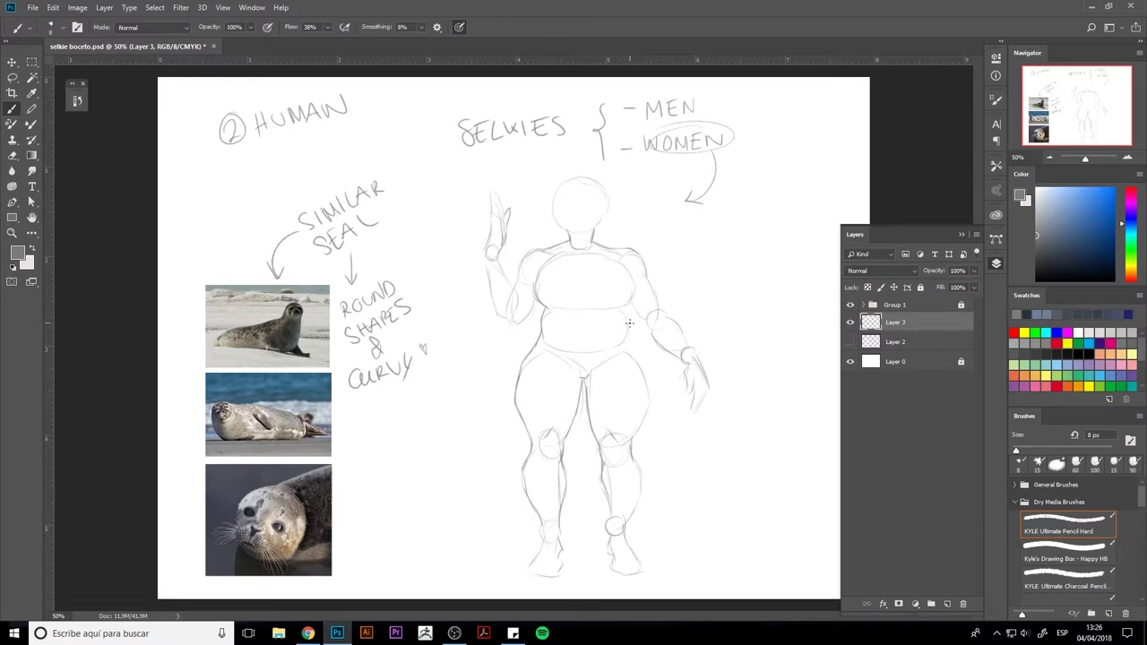
pyautogui.moveTo(628, 305); pyautogui.dragTo(630, 334)
pyautogui.moveTo(644, 374); pyautogui.dragTo(647, 413)
pyautogui.moveTo(635, 464); pyautogui.dragTo(638, 566)
pyautogui.moveTo(563, 485); pyautogui.dragTo(557, 460)
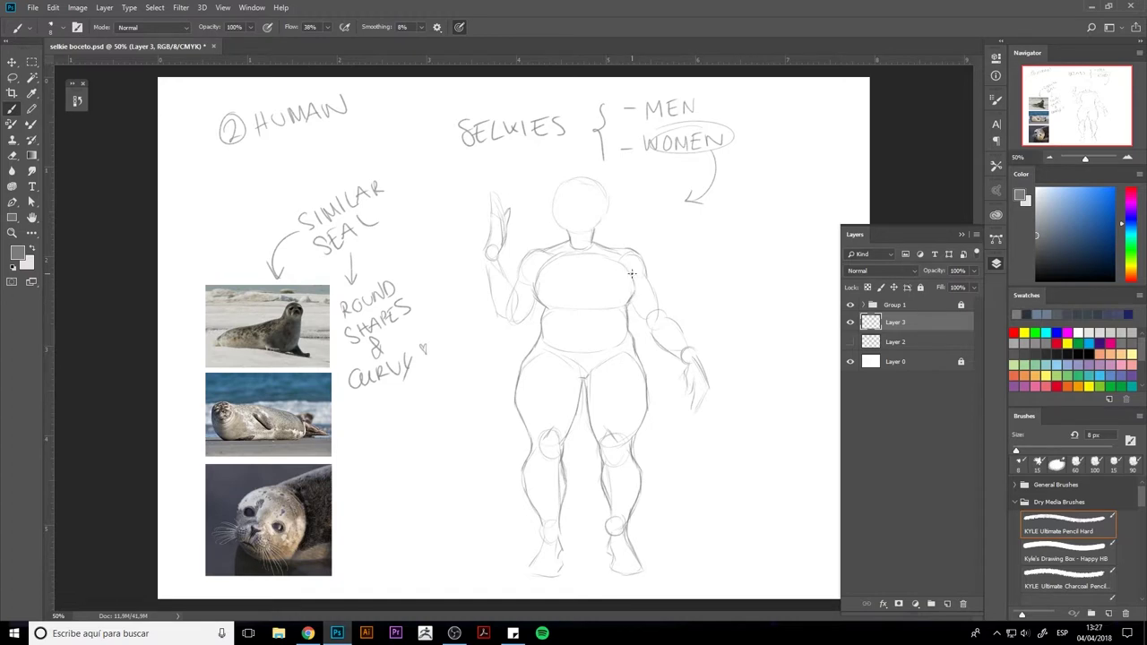
# Define the female figure's arm contours and jawline, and add the bust, navel and hip crease lines.
pyautogui.moveTo(631, 307); pyautogui.dragTo(654, 330)
pyautogui.moveTo(500, 317); pyautogui.dragTo(525, 311)
pyautogui.moveTo(499, 267)
pyautogui.mouseDown()
pyautogui.moveTo(512, 285)
pyautogui.moveTo(536, 252)
pyautogui.mouseUp()
pyautogui.moveTo(556, 195)
pyautogui.mouseDown()
pyautogui.moveTo(574, 233)
pyautogui.moveTo(601, 215)
pyautogui.mouseUp()
pyautogui.moveTo(558, 360); pyautogui.dragTo(574, 379)
pyautogui.moveTo(577, 337); pyautogui.dragTo(588, 337)
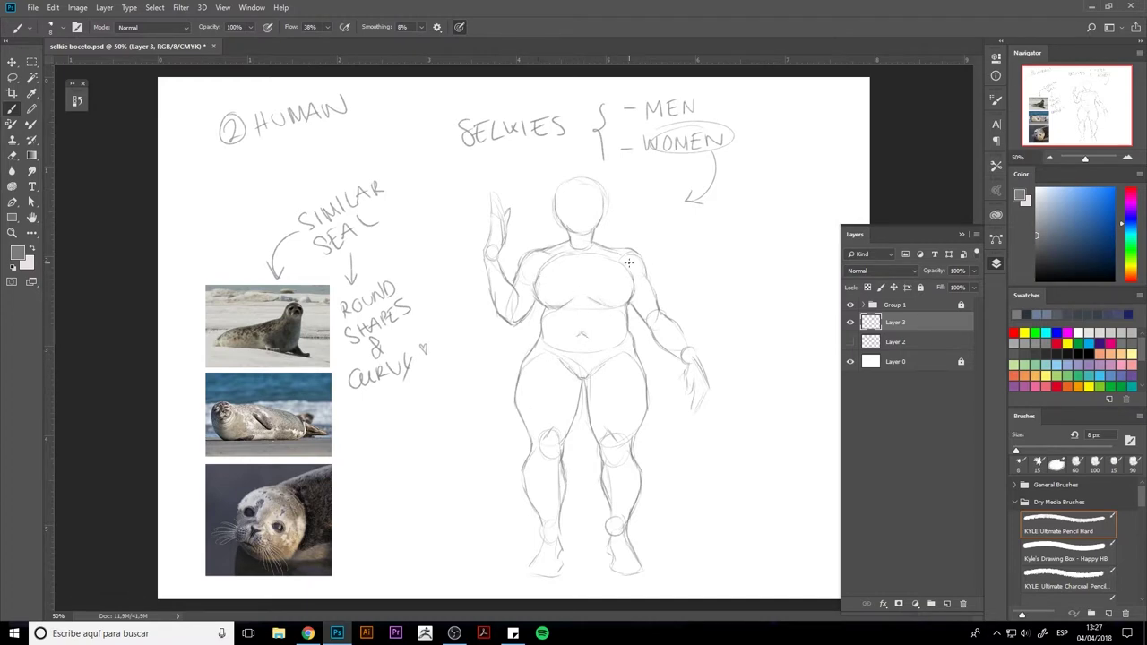
# Underline CURVY and refine the female figure's foot, fingers and chest, erasing stray construction lines.
pyautogui.moveTo(542, 551); pyautogui.dragTo(543, 577)
pyautogui.moveTo(359, 392); pyautogui.dragTo(418, 369)
pyautogui.moveTo(695, 356); pyautogui.dragTo(702, 371)
pyautogui.press('e')
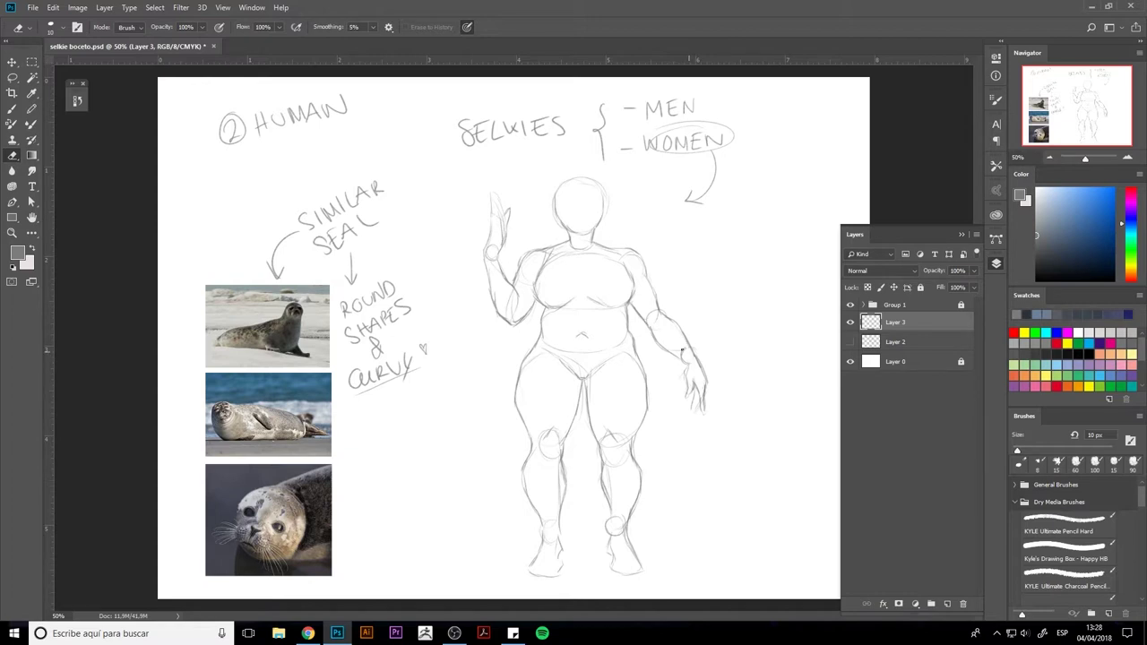
pyautogui.press('b')
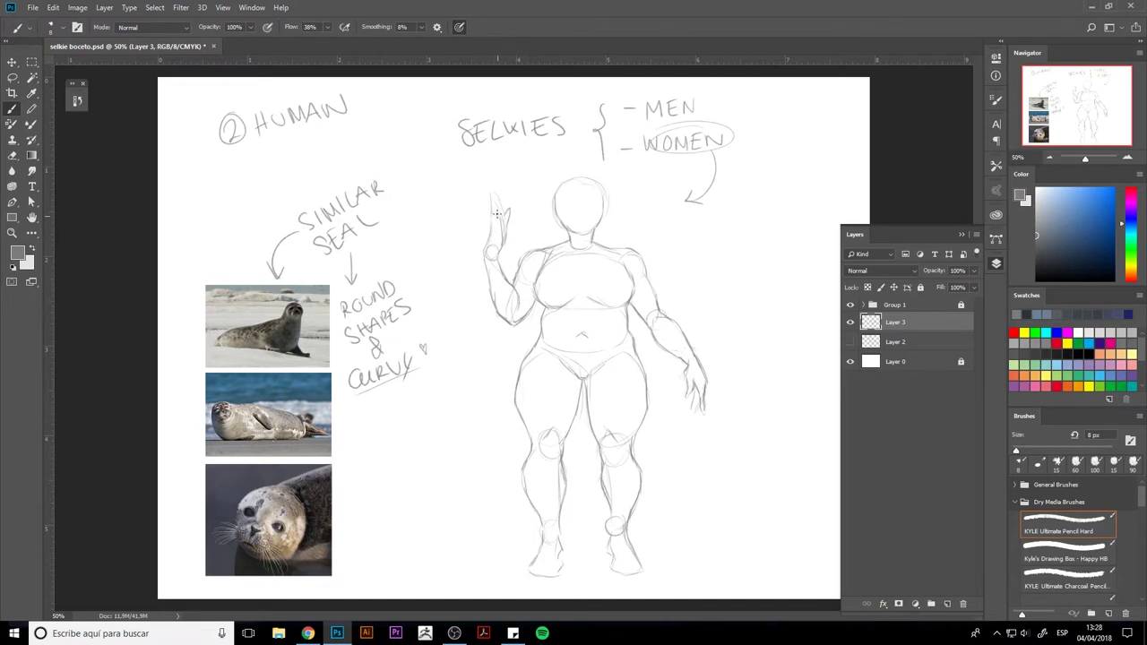
pyautogui.moveTo(492, 205)
pyautogui.mouseDown()
pyautogui.moveTo(489, 239)
pyautogui.moveTo(500, 216)
pyautogui.moveTo(497, 227)
pyautogui.mouseUp()
pyautogui.moveTo(499, 205); pyautogui.dragTo(503, 218)
pyautogui.press('e')
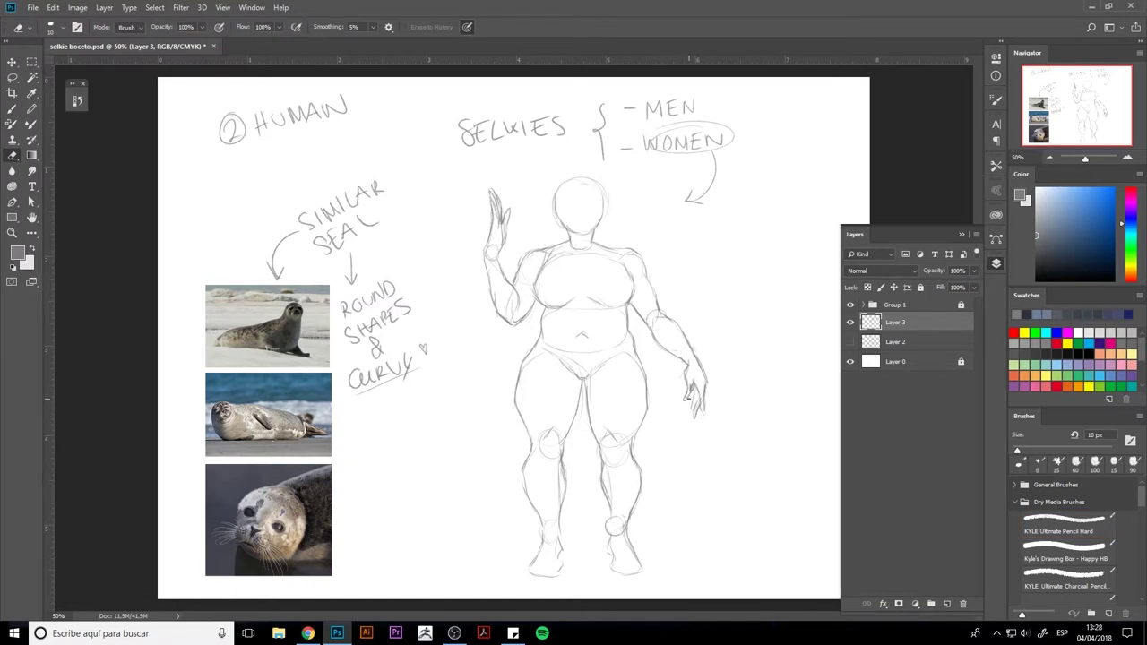
pyautogui.press('b')
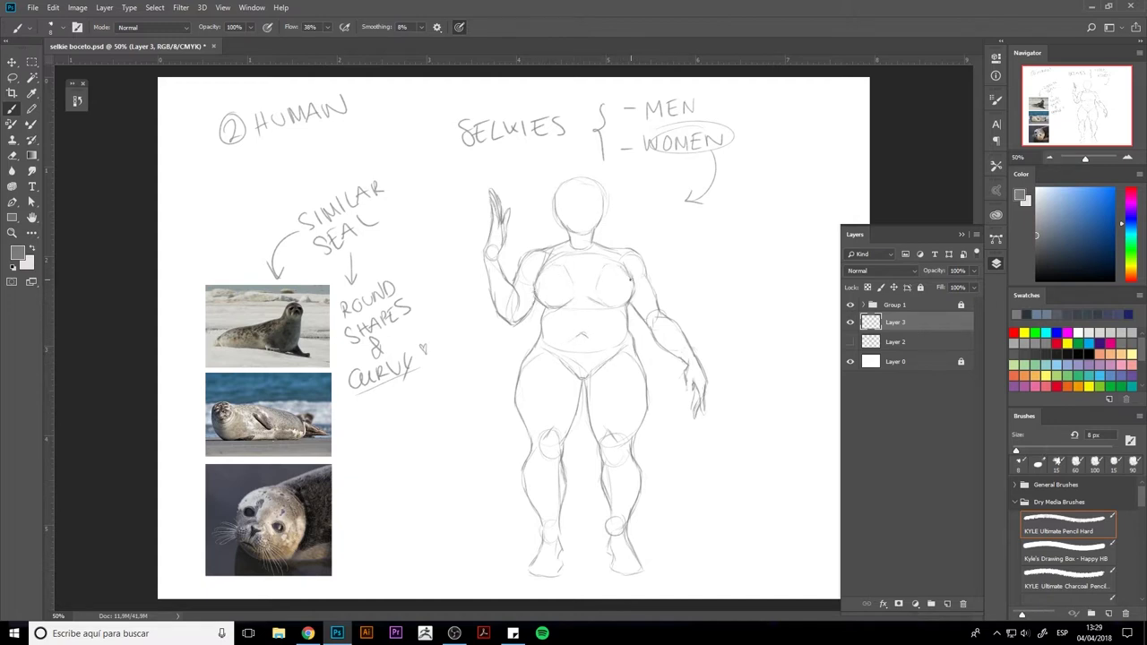
pyautogui.press('e')
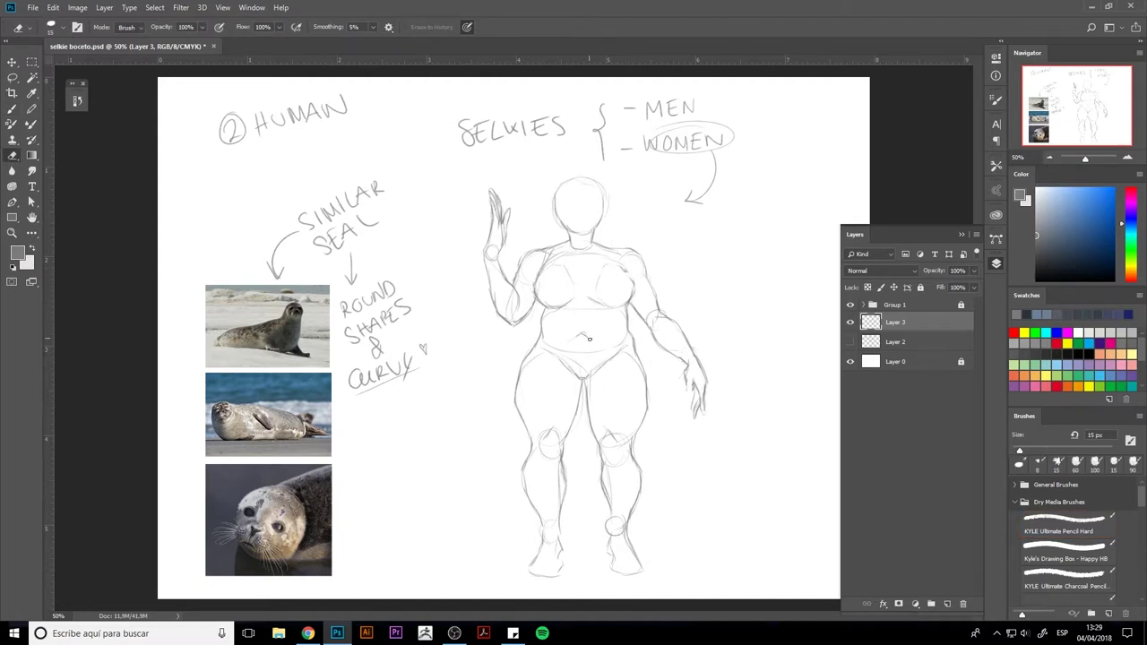
# Draw the female figure's face with guide lines, eyes, brows, nose, mouth and ears, cleaning up with the Eraser.
pyautogui.press('b')
pyautogui.moveTo(581, 179); pyautogui.dragTo(581, 226)
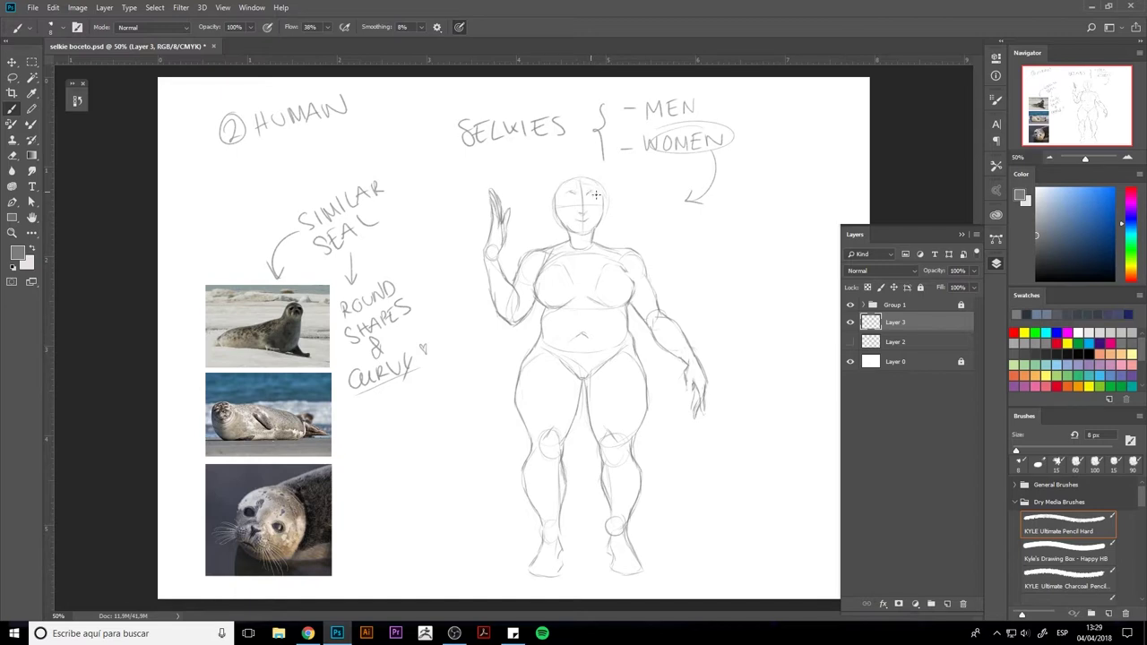
pyautogui.moveTo(552, 207); pyautogui.dragTo(606, 201)
pyautogui.press('e')
pyautogui.rightClick(599, 206)
pyautogui.click(608, 208)
pyautogui.press('b')
pyautogui.moveTo(609, 197); pyautogui.dragTo(608, 203)
pyautogui.press('e')
pyautogui.press('b')
pyautogui.press(']')
pyautogui.press(']')
pyautogui.moveTo(577, 202); pyautogui.dragTo(571, 200)
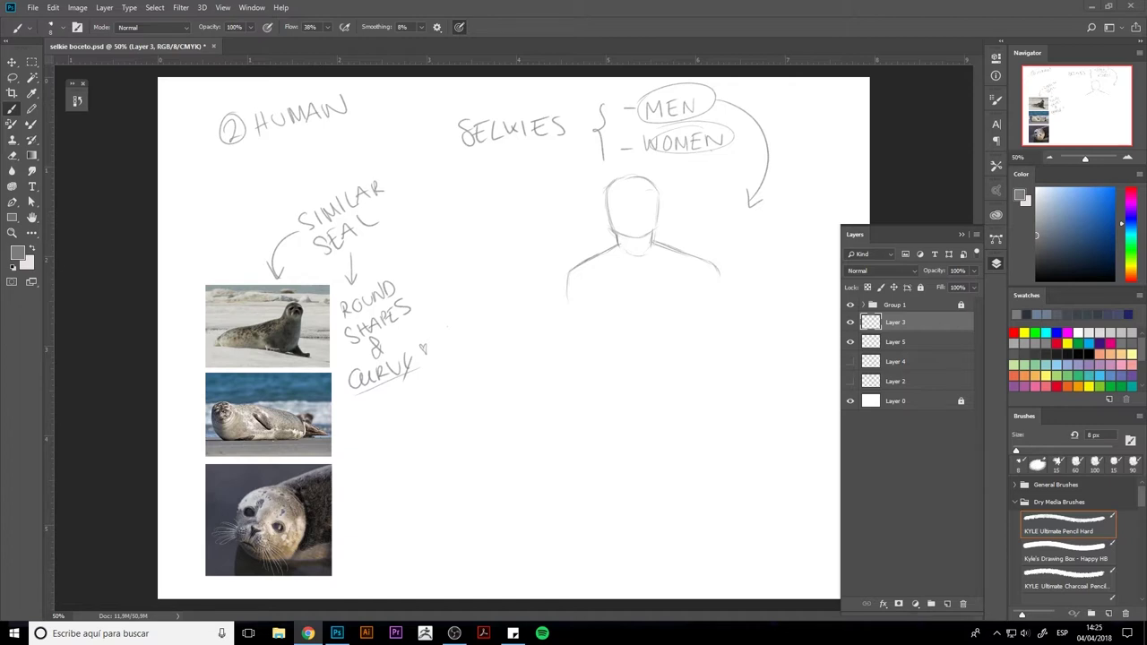
# Sketch the male figure's broad torso with chest, waist and pelvis sections and define the pectorals.
pyautogui.click(415, 250)
pyautogui.moveTo(719, 268); pyautogui.dragTo(714, 300)
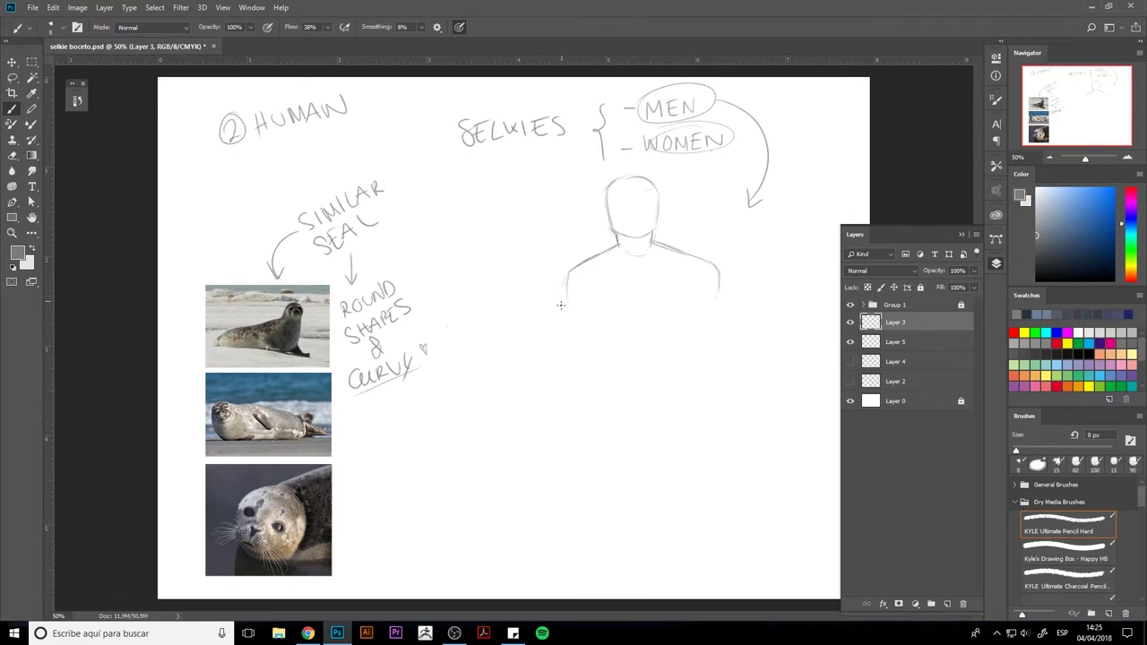
pyautogui.moveTo(564, 286)
pyautogui.mouseDown()
pyautogui.moveTo(575, 335)
pyautogui.moveTo(676, 336)
pyautogui.moveTo(719, 301)
pyautogui.mouseUp()
pyautogui.moveTo(637, 377); pyautogui.dragTo(698, 368)
pyautogui.moveTo(586, 376)
pyautogui.mouseDown()
pyautogui.moveTo(616, 428)
pyautogui.moveTo(607, 422)
pyautogui.moveTo(676, 423)
pyautogui.moveTo(699, 378)
pyautogui.mouseUp()
pyautogui.moveTo(570, 265)
pyautogui.mouseDown()
pyautogui.moveTo(555, 291)
pyautogui.moveTo(581, 324)
pyautogui.moveTo(584, 362)
pyautogui.mouseUp()
pyautogui.moveTo(712, 300); pyautogui.dragTo(705, 355)
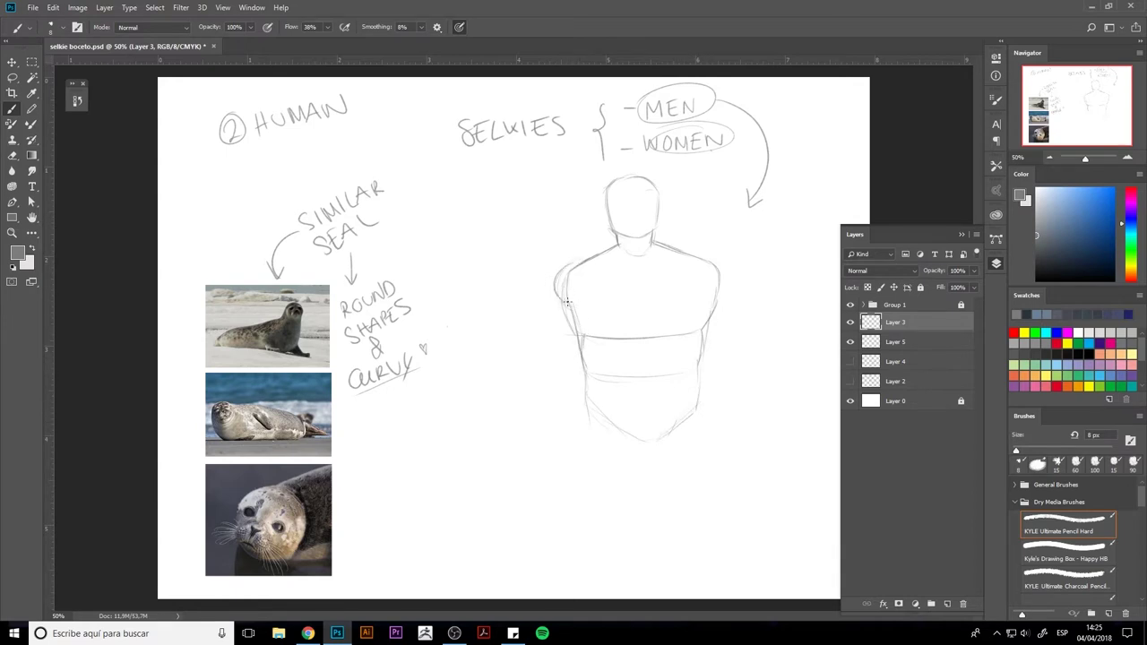
pyautogui.moveTo(637, 324)
pyautogui.mouseDown()
pyautogui.moveTo(639, 283)
pyautogui.moveTo(683, 256)
pyautogui.moveTo(683, 331)
pyautogui.moveTo(711, 310)
pyautogui.mouseUp()
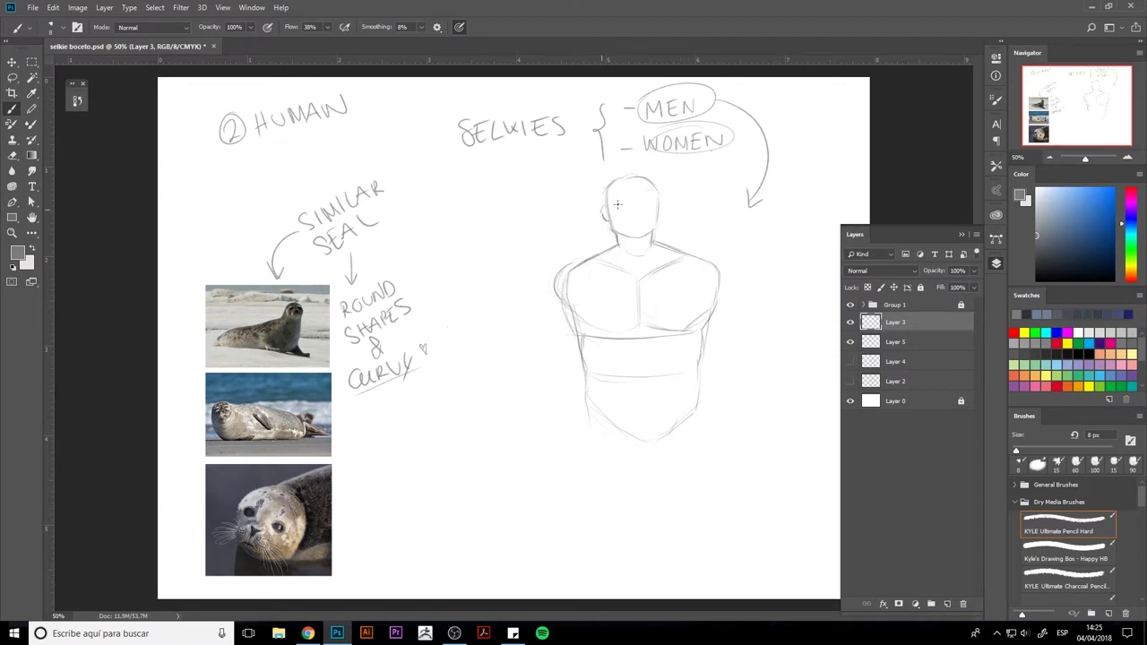
# Sketch the male figure's lower pelvis and upper thighs and erase stray lines beside the ribs.
pyautogui.moveTo(584, 403)
pyautogui.mouseDown()
pyautogui.moveTo(618, 482)
pyautogui.moveTo(638, 432)
pyautogui.moveTo(640, 472)
pyautogui.moveTo(640, 443)
pyautogui.mouseUp()
pyautogui.moveTo(590, 423); pyautogui.dragTo(611, 507)
pyautogui.moveTo(641, 450); pyautogui.dragTo(618, 506)
pyautogui.moveTo(588, 442)
pyautogui.mouseDown()
pyautogui.moveTo(583, 433)
pyautogui.moveTo(584, 480)
pyautogui.moveTo(586, 450)
pyautogui.moveTo(614, 423)
pyautogui.mouseUp()
pyautogui.press('e')
pyautogui.moveTo(573, 334)
pyautogui.mouseDown()
pyautogui.moveTo(559, 307)
pyautogui.moveTo(589, 330)
pyautogui.moveTo(564, 348)
pyautogui.mouseUp()
pyautogui.press('b')
# Round out the male figure's shoulders and flanks and add the abdomen and groin lines.
pyautogui.moveTo(569, 285)
pyautogui.mouseDown()
pyautogui.moveTo(571, 308)
pyautogui.moveTo(594, 332)
pyautogui.mouseUp()
pyautogui.moveTo(580, 346)
pyautogui.mouseDown()
pyautogui.moveTo(581, 322)
pyautogui.moveTo(588, 349)
pyautogui.mouseUp()
pyautogui.moveTo(720, 267); pyautogui.dragTo(722, 300)
pyautogui.moveTo(728, 276)
pyautogui.mouseDown()
pyautogui.moveTo(722, 266)
pyautogui.moveTo(726, 294)
pyautogui.mouseUp()
pyautogui.moveTo(710, 281); pyautogui.dragTo(704, 321)
pyautogui.moveTo(588, 263); pyautogui.dragTo(573, 310)
pyautogui.moveTo(642, 357)
pyautogui.mouseDown()
pyautogui.moveTo(641, 387)
pyautogui.moveTo(610, 399)
pyautogui.mouseUp()
pyautogui.moveTo(609, 405); pyautogui.dragTo(634, 421)
# Lasso the male figure, scale it down to leave room for the legs and deselect it.
pyautogui.press('l')
pyautogui.moveTo(738, 421)
pyautogui.mouseDown()
pyautogui.moveTo(584, 181)
pyautogui.moveTo(742, 448)
pyautogui.moveTo(744, 436)
pyautogui.mouseUp()
pyautogui.hotkey('ctrl', 't')
pyautogui.moveTo(776, 555); pyautogui.dragTo(734, 494)
pyautogui.press('Return')
pyautogui.hotkey('ctrl', 'd')
# Draw the male figure's thighs and knees and begin the calf of one leg.
pyautogui.press('b')
pyautogui.moveTo(570, 427); pyautogui.dragTo(581, 473)
pyautogui.moveTo(625, 410)
pyautogui.mouseDown()
pyautogui.moveTo(616, 471)
pyautogui.moveTo(584, 479)
pyautogui.mouseUp()
pyautogui.moveTo(588, 478)
pyautogui.mouseDown()
pyautogui.moveTo(574, 413)
pyautogui.moveTo(586, 439)
pyautogui.moveTo(634, 408)
pyautogui.moveTo(641, 473)
pyautogui.moveTo(671, 451)
pyautogui.mouseUp()
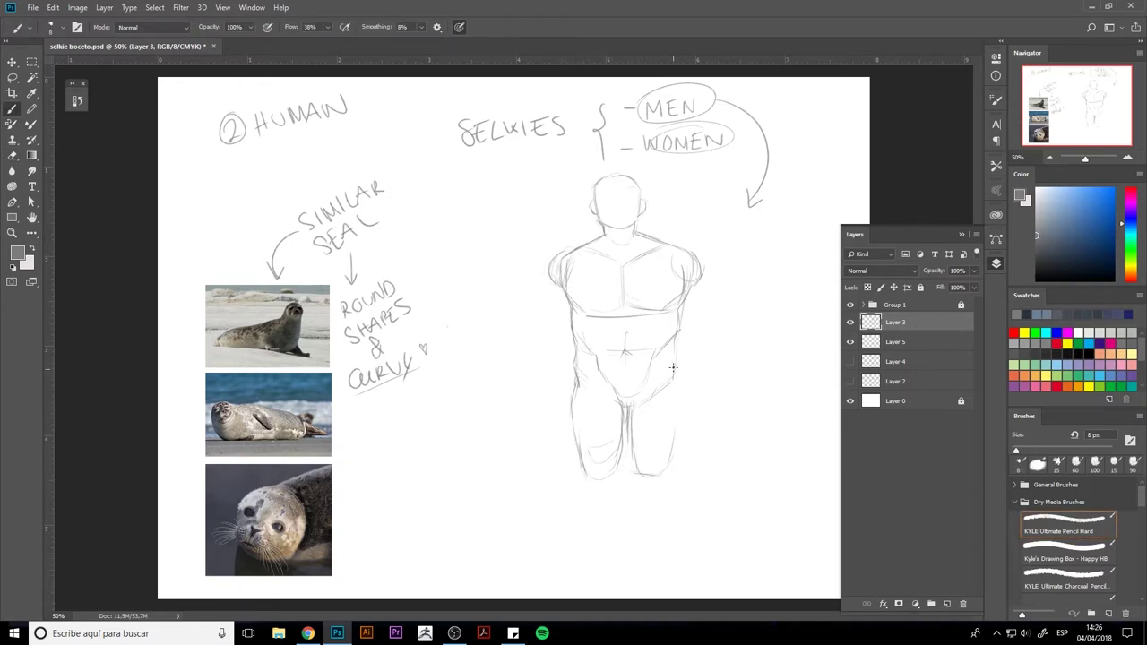
pyautogui.moveTo(672, 378)
pyautogui.mouseDown()
pyautogui.moveTo(678, 448)
pyautogui.moveTo(643, 491)
pyautogui.moveTo(651, 461)
pyautogui.moveTo(657, 469)
pyautogui.moveTo(585, 477)
pyautogui.moveTo(587, 548)
pyautogui.moveTo(608, 538)
pyautogui.mouseUp()
pyautogui.moveTo(615, 479); pyautogui.dragTo(603, 514)
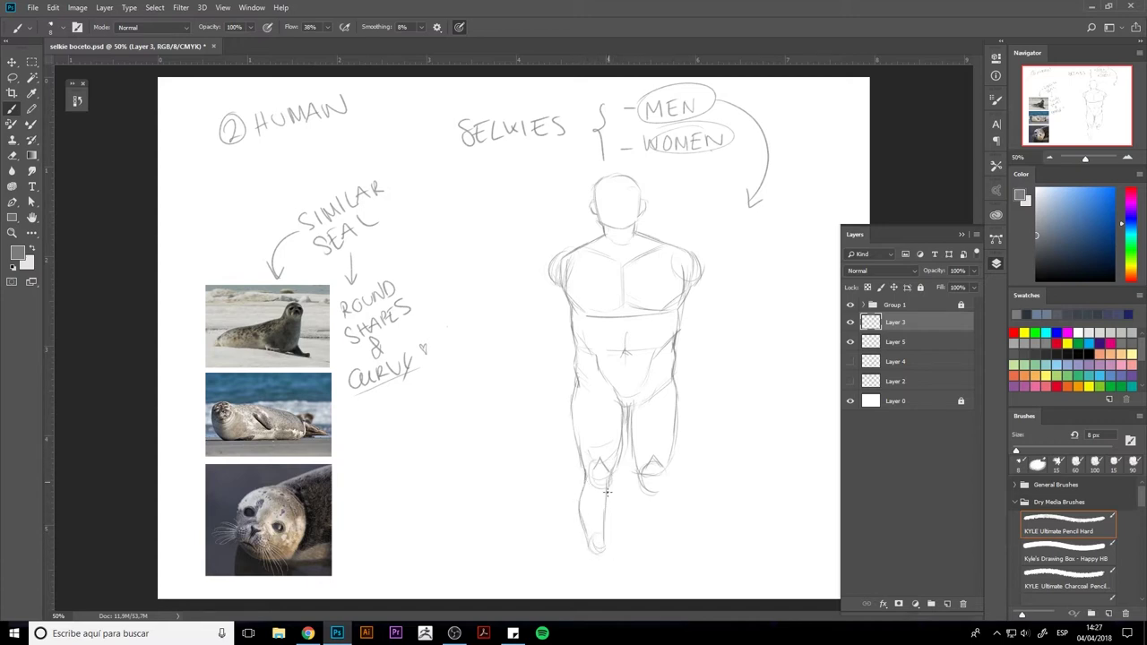
# Complete the male figure's calves, ankles and feet, erasing rough lines along the way.
pyautogui.moveTo(615, 473)
pyautogui.mouseDown()
pyautogui.moveTo(578, 582)
pyautogui.moveTo(599, 586)
pyautogui.moveTo(575, 588)
pyautogui.moveTo(605, 536)
pyautogui.moveTo(605, 581)
pyautogui.mouseUp()
pyautogui.moveTo(640, 483)
pyautogui.mouseDown()
pyautogui.moveTo(655, 555)
pyautogui.moveTo(658, 527)
pyautogui.moveTo(634, 494)
pyautogui.moveTo(645, 527)
pyautogui.mouseUp()
pyautogui.press('e')
pyautogui.press('b')
pyautogui.moveTo(639, 484)
pyautogui.mouseDown()
pyautogui.moveTo(642, 561)
pyautogui.moveTo(656, 583)
pyautogui.mouseUp()
pyautogui.moveTo(663, 468); pyautogui.dragTo(674, 588)
# Clean up and redraw the male figure's hip and outer thigh contour.
pyautogui.moveTo(568, 387)
pyautogui.mouseDown()
pyautogui.moveTo(576, 435)
pyautogui.moveTo(586, 382)
pyautogui.moveTo(627, 411)
pyautogui.moveTo(651, 375)
pyautogui.moveTo(571, 420)
pyautogui.moveTo(571, 386)
pyautogui.moveTo(628, 401)
pyautogui.moveTo(627, 453)
pyautogui.mouseUp()
pyautogui.press('e')
pyautogui.press('b')
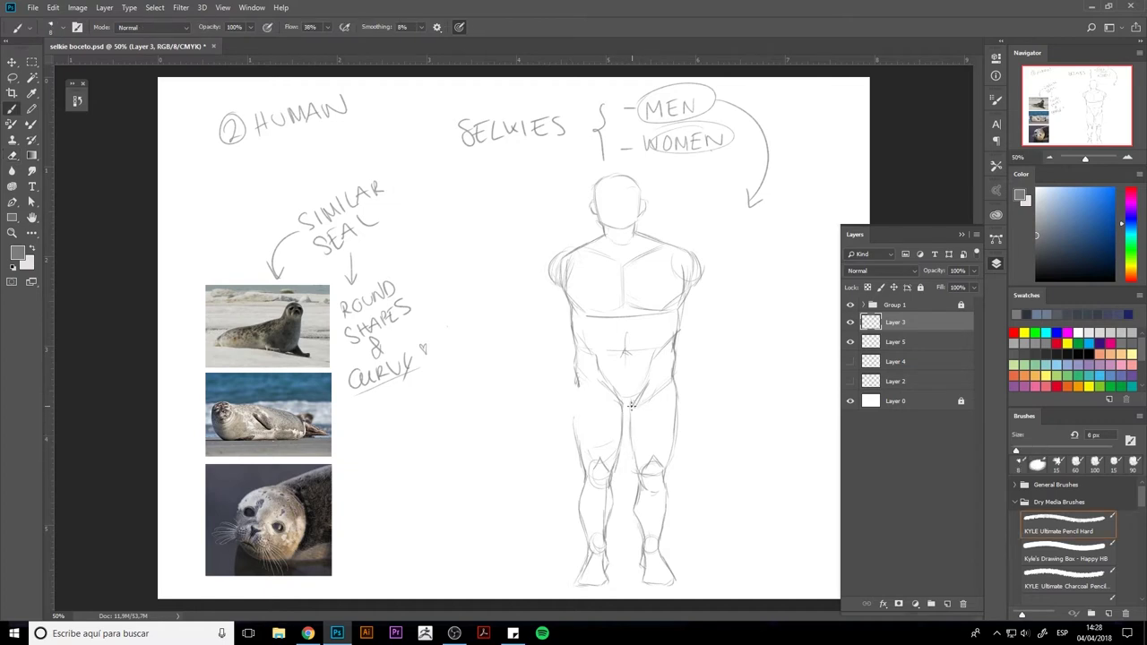
pyautogui.moveTo(575, 384); pyautogui.dragTo(575, 428)
# Toggle the visibility of Layers 3, 4 and 5 to check what each contains, leaving Layers 4 and 5 hidden.
pyautogui.click(850, 323)
pyautogui.click(851, 341)
pyautogui.click(850, 341)
pyautogui.click(851, 323)
pyautogui.click(851, 361)
pyautogui.click(851, 342)
pyautogui.click(851, 323)
pyautogui.click(851, 322)
pyautogui.click(851, 361)
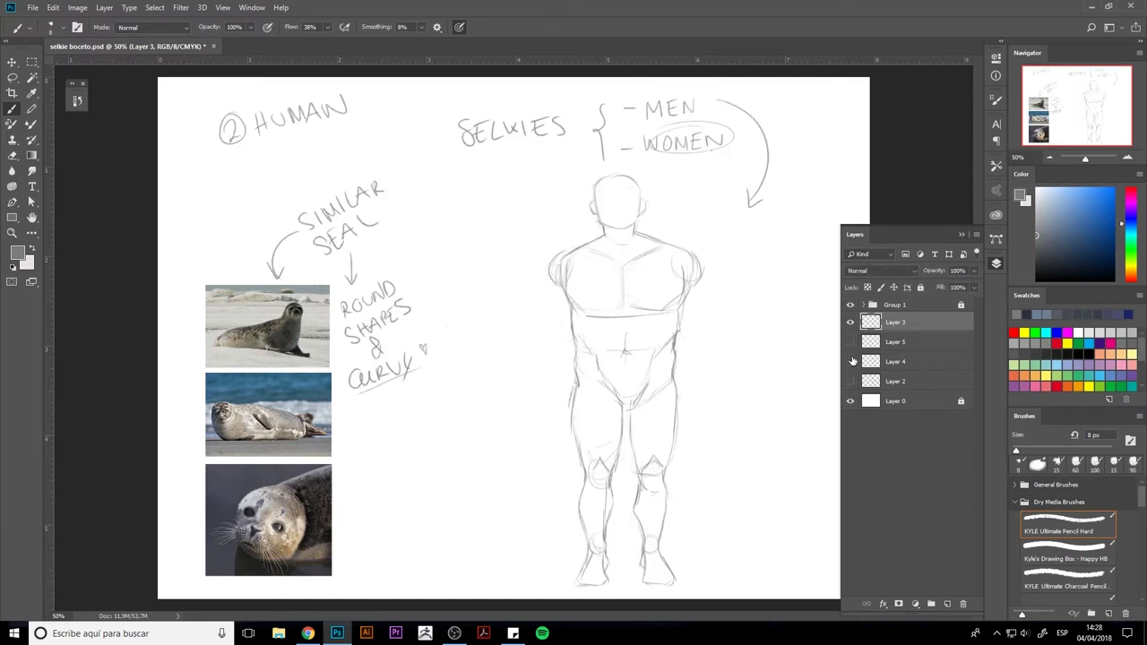
# Try a rough hanging arm on the male figure, then erase it along with stray contour lines around the shoulder and hip.
pyautogui.moveTo(554, 284)
pyautogui.mouseDown()
pyautogui.moveTo(556, 329)
pyautogui.moveTo(551, 281)
pyautogui.moveTo(544, 351)
pyautogui.mouseUp()
pyautogui.moveTo(549, 304)
pyautogui.mouseDown()
pyautogui.moveTo(551, 337)
pyautogui.moveTo(564, 339)
pyautogui.mouseUp()
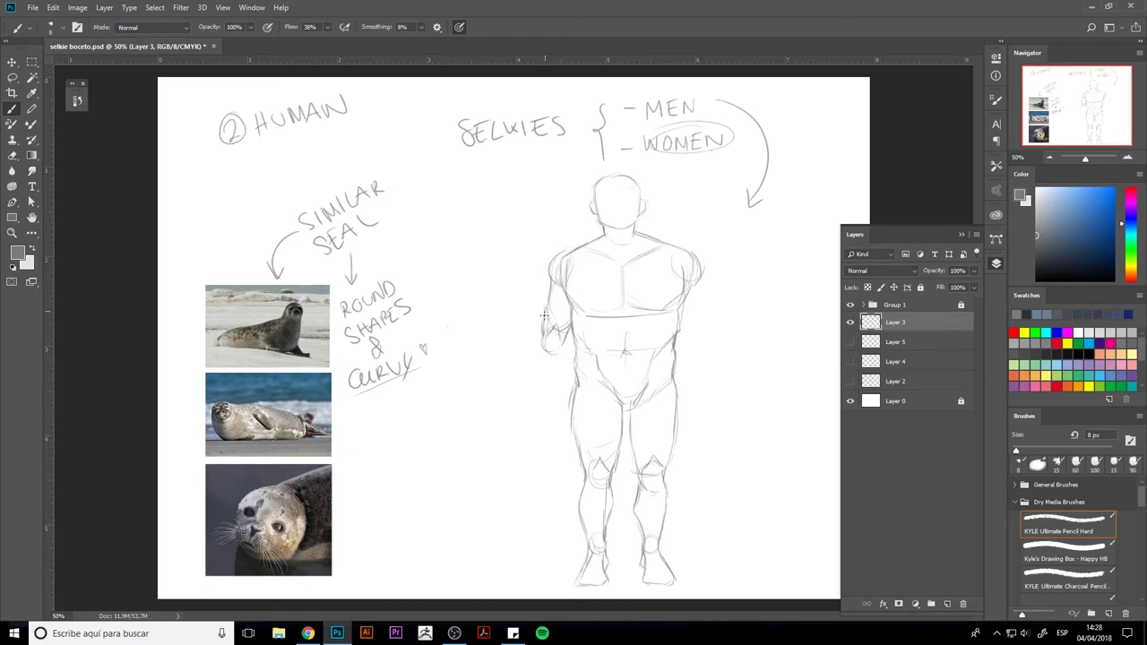
pyautogui.moveTo(547, 294); pyautogui.dragTo(529, 373)
pyautogui.moveTo(557, 339); pyautogui.dragTo(543, 377)
pyautogui.press('e')
pyautogui.moveTo(527, 319)
pyautogui.mouseDown()
pyautogui.moveTo(546, 313)
pyautogui.moveTo(555, 290)
pyautogui.moveTo(574, 373)
pyautogui.mouseUp()
pyautogui.moveTo(691, 343)
pyautogui.mouseDown()
pyautogui.moveTo(674, 341)
pyautogui.moveTo(676, 377)
pyautogui.mouseUp()
# Add a nipple and redraw the lower chest contour on the male figure's torso.
pyautogui.press('b')
pyautogui.moveTo(574, 300); pyautogui.dragTo(615, 306)
pyautogui.moveTo(634, 294)
pyautogui.mouseDown()
pyautogui.moveTo(674, 306)
pyautogui.moveTo(625, 305)
pyautogui.mouseUp()
pyautogui.press('e')
pyautogui.press('b')
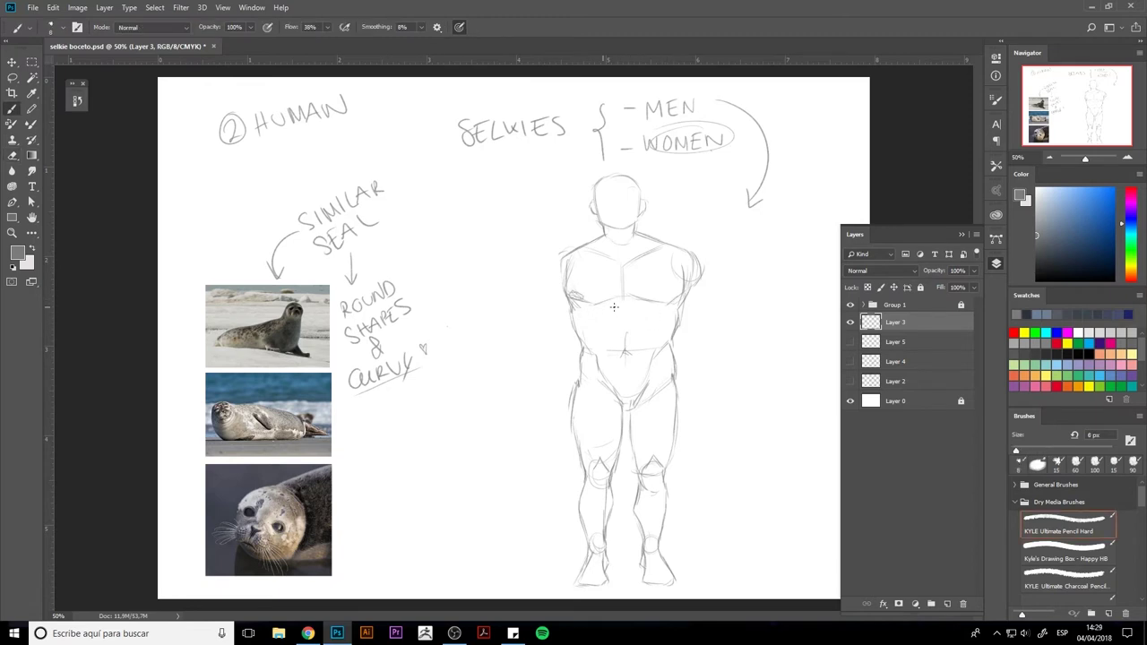
pyautogui.moveTo(551, 278)
pyautogui.mouseDown()
pyautogui.moveTo(558, 250)
pyautogui.moveTo(538, 291)
pyautogui.mouseUp()
# Lasso the male figure, scale it down slightly with Free Transform, reposition it on the page and deselect it.
pyautogui.press('l')
pyautogui.moveTo(733, 389)
pyautogui.mouseDown()
pyautogui.moveTo(725, 604)
pyautogui.moveTo(608, 173)
pyautogui.moveTo(741, 426)
pyautogui.mouseUp()
pyautogui.hotkey('ctrl', 't')
pyautogui.moveTo(738, 601)
pyautogui.mouseDown()
pyautogui.moveTo(566, 330)
pyautogui.moveTo(699, 417)
pyautogui.moveTo(658, 554)
pyautogui.mouseUp()
pyautogui.press('Return')
pyautogui.hotkey('ctrl', 'd')
pyautogui.hotkey('ctrl', 't')
pyautogui.moveTo(706, 589); pyautogui.dragTo(715, 602)
pyautogui.moveTo(634, 420); pyautogui.dragTo(631, 451)
pyautogui.press('Return')
pyautogui.hotkey('ctrl', 'd')
# Sketch the male figure's ribcage and waist contours and erase the horizontal guideline across the abdomen.
pyautogui.press('b')
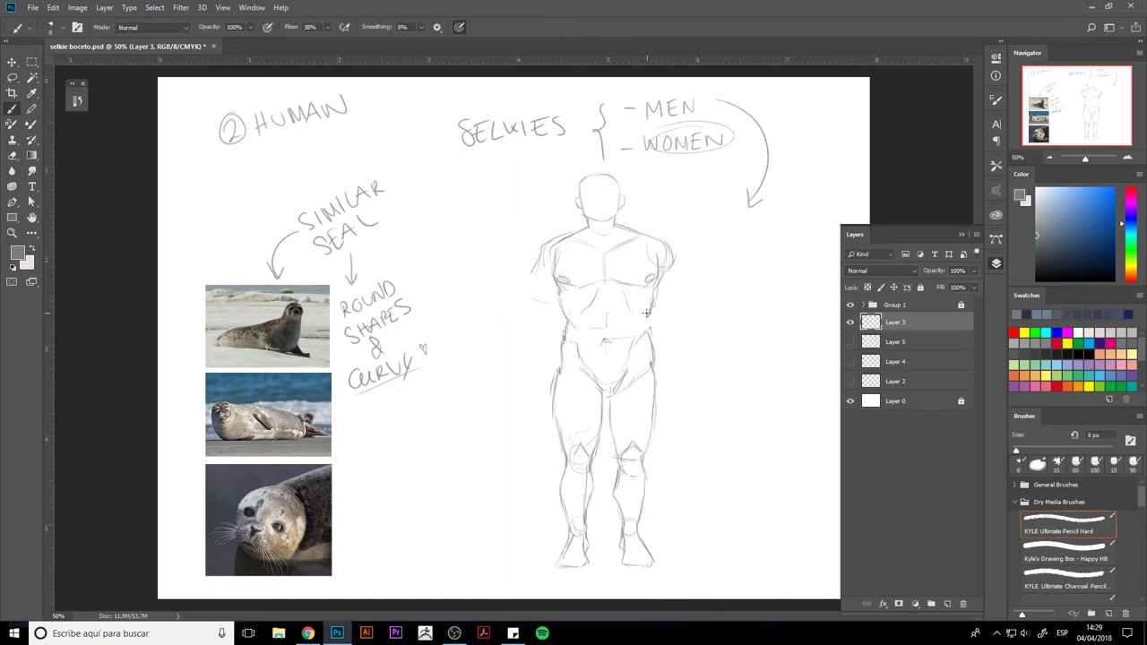
pyautogui.press('e')
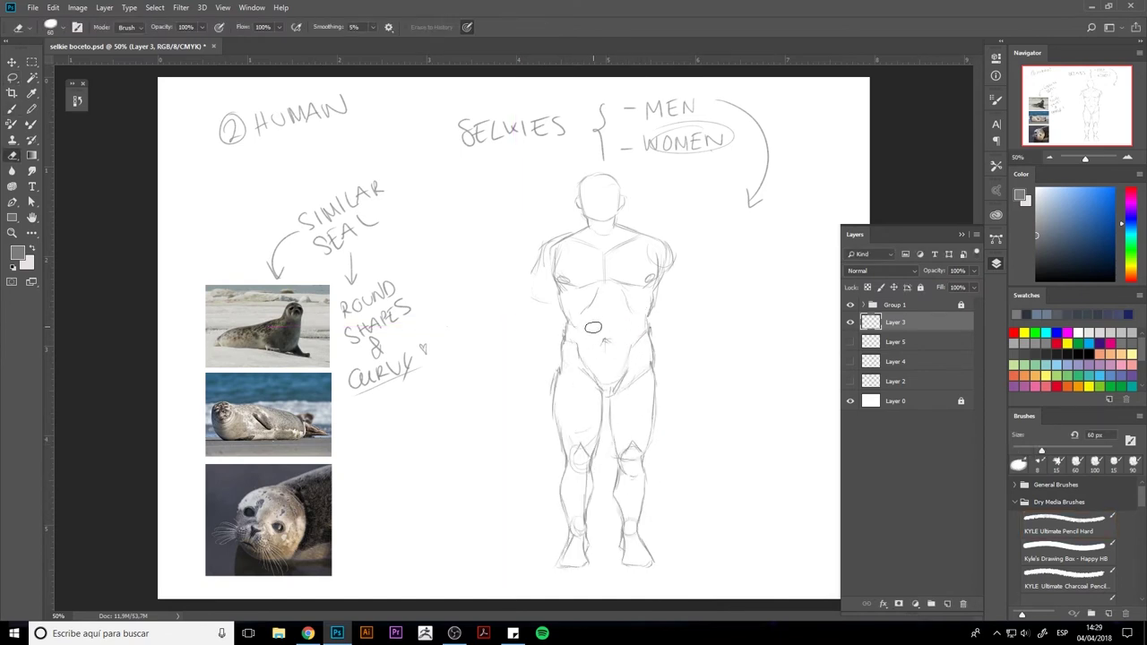
pyautogui.press('b')
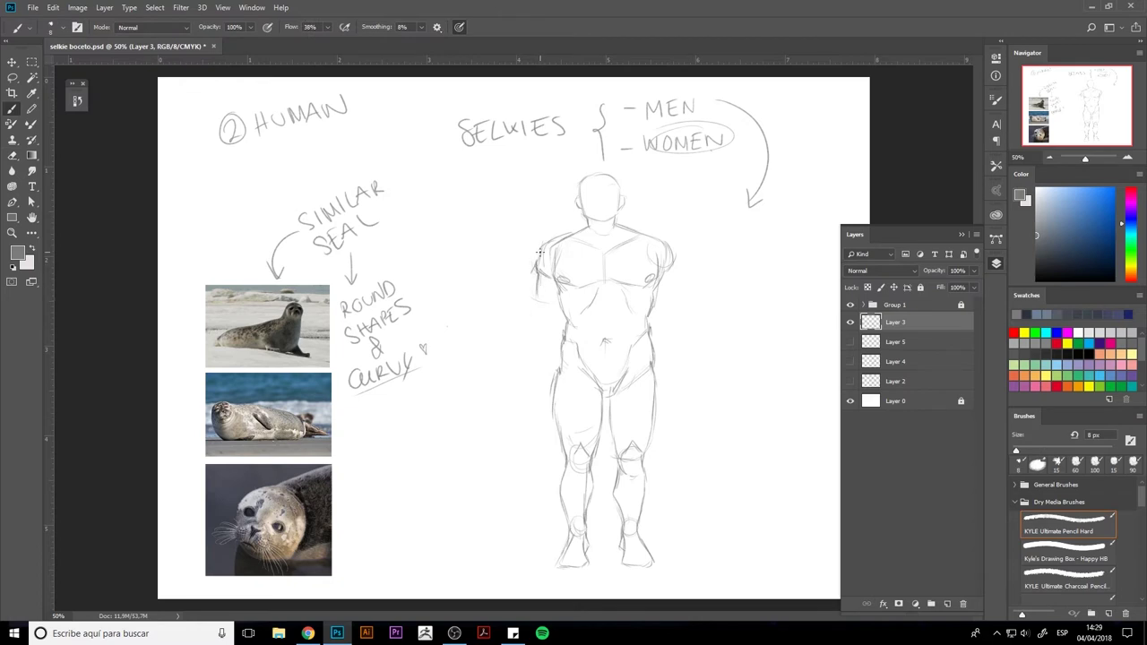
# Draw the male figure's lowered arm from shoulder to hand and clean up the forearm's outer edge.
pyautogui.moveTo(537, 265); pyautogui.dragTo(550, 243)
pyautogui.moveTo(540, 296)
pyautogui.mouseDown()
pyautogui.moveTo(550, 308)
pyautogui.moveTo(539, 313)
pyautogui.moveTo(553, 304)
pyautogui.moveTo(522, 337)
pyautogui.moveTo(528, 349)
pyautogui.moveTo(548, 319)
pyautogui.moveTo(538, 359)
pyautogui.moveTo(529, 344)
pyautogui.moveTo(523, 403)
pyautogui.moveTo(517, 383)
pyautogui.mouseUp()
pyautogui.press('e')
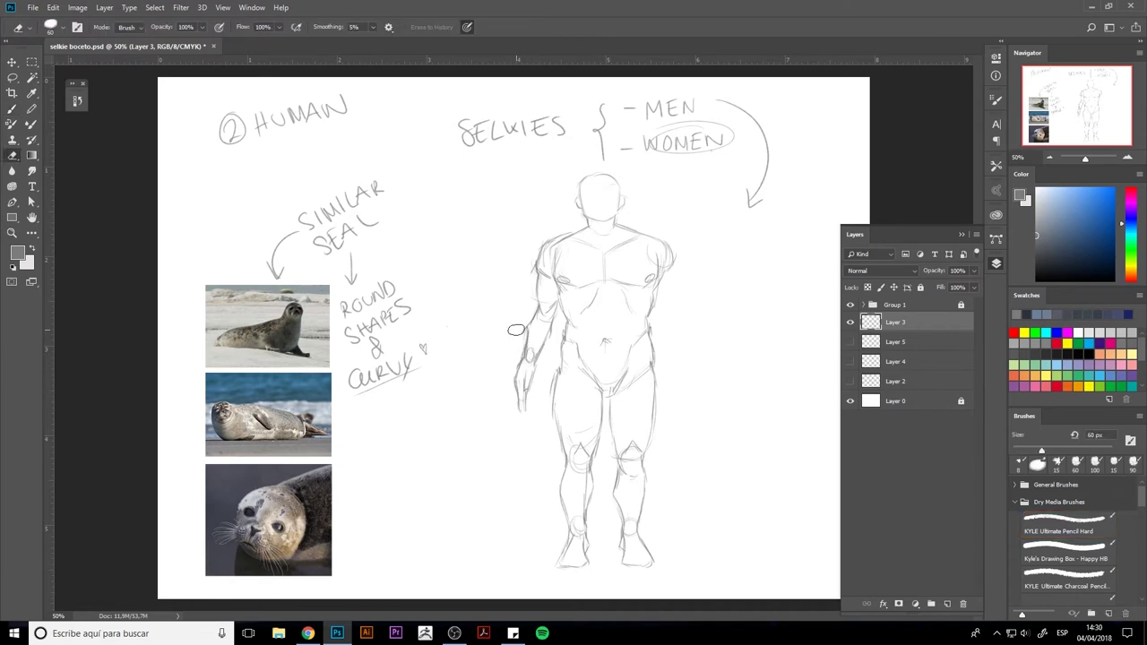
pyautogui.moveTo(514, 353); pyautogui.dragTo(512, 368)
pyautogui.press('b')
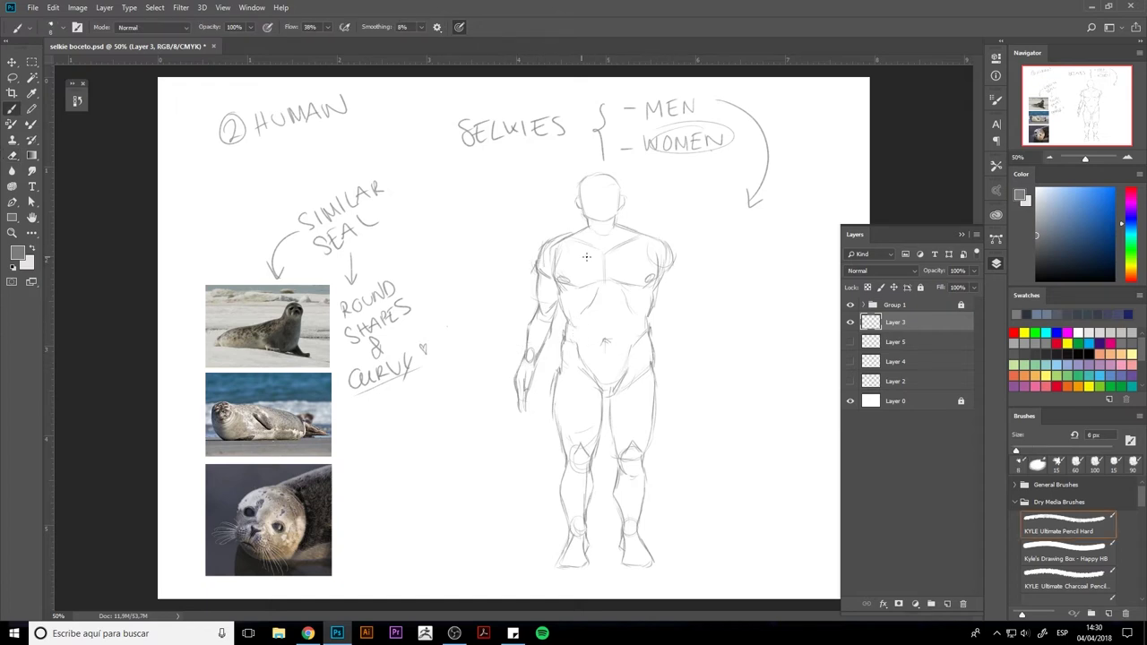
# Draw the male figure's other arm bent upward, with its shoulder, elbow, forearm, wrist and raised hand.
pyautogui.press(']')
pyautogui.press(']')
pyautogui.moveTo(643, 233)
pyautogui.mouseDown()
pyautogui.moveTo(670, 255)
pyautogui.moveTo(650, 285)
pyautogui.moveTo(678, 257)
pyautogui.moveTo(692, 280)
pyautogui.moveTo(652, 233)
pyautogui.mouseUp()
pyautogui.moveTo(664, 285)
pyautogui.mouseDown()
pyautogui.moveTo(688, 296)
pyautogui.moveTo(728, 254)
pyautogui.moveTo(712, 302)
pyautogui.moveTo(695, 289)
pyautogui.mouseUp()
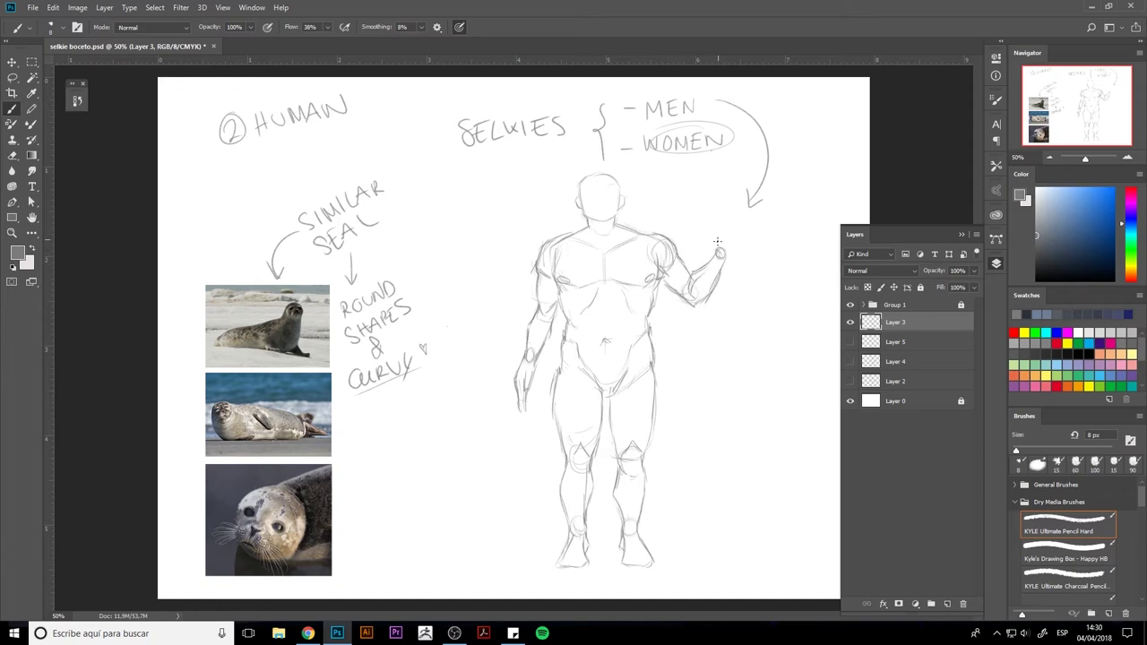
pyautogui.moveTo(722, 247)
pyautogui.mouseDown()
pyautogui.moveTo(739, 220)
pyautogui.moveTo(727, 205)
pyautogui.moveTo(737, 233)
pyautogui.moveTo(713, 231)
pyautogui.moveTo(706, 212)
pyautogui.moveTo(734, 193)
pyautogui.moveTo(719, 248)
pyautogui.mouseUp()
# Lasso the male figure's lowered hand and raised hand in turn and adjust each with Free Transform.
pyautogui.press('l')
pyautogui.moveTo(545, 359); pyautogui.dragTo(547, 411)
pyautogui.hotkey('ctrl', 't')
pyautogui.press('Return')
pyautogui.hotkey('ctrl', 'd')
pyautogui.moveTo(708, 196)
pyautogui.mouseDown()
pyautogui.moveTo(697, 242)
pyautogui.moveTo(745, 217)
pyautogui.moveTo(745, 231)
pyautogui.mouseUp()
pyautogui.hotkey('ctrl', 't')
pyautogui.press('Return')
# Lasso the male figure's lowered forearm and hand, adjust their placement with Free Transform and deselect.
pyautogui.moveTo(558, 317); pyautogui.dragTo(529, 388)
pyautogui.hotkey('ctrl', 't')
pyautogui.press('Return')
pyautogui.hotkey('ctrl', 't')
pyautogui.press('Return')
pyautogui.hotkey('ctrl', 'd')
# Add facial guidelines to the male figure's head and sketch muscle lines on the torso and thighs.
pyautogui.press('b')
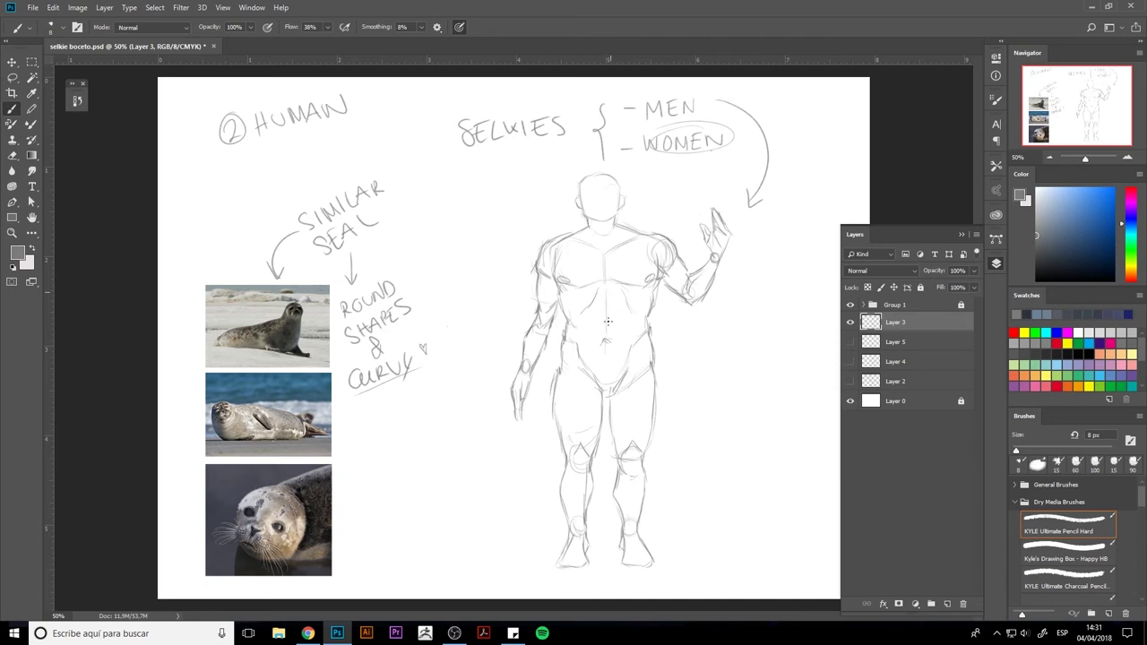
pyautogui.moveTo(599, 178); pyautogui.dragTo(601, 223)
pyautogui.moveTo(590, 377); pyautogui.dragTo(600, 425)
pyautogui.moveTo(625, 381); pyautogui.dragTo(620, 454)
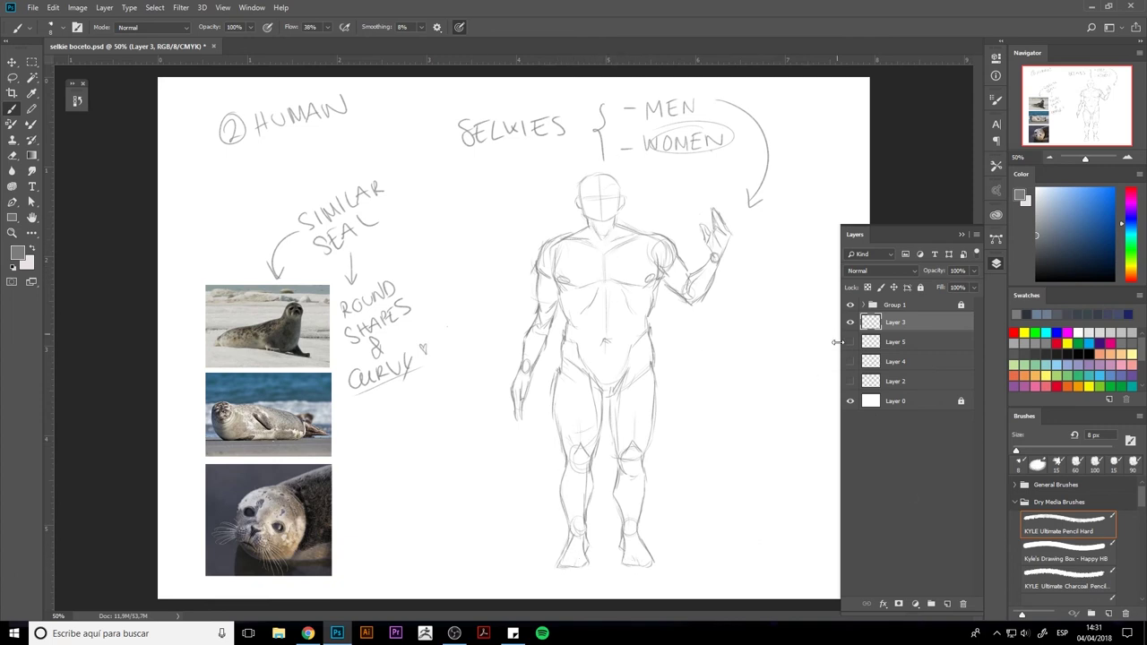
# Select the male figure and move it to the right so it stands beside the female figure.
pyautogui.press('l')
pyautogui.moveTo(726, 473)
pyautogui.mouseDown()
pyautogui.moveTo(556, 174)
pyautogui.moveTo(743, 262)
pyautogui.moveTo(727, 483)
pyautogui.mouseUp()
pyautogui.hotkey('ctrl', 't')
pyautogui.moveTo(667, 289); pyautogui.dragTo(759, 300)
pyautogui.press('Return')
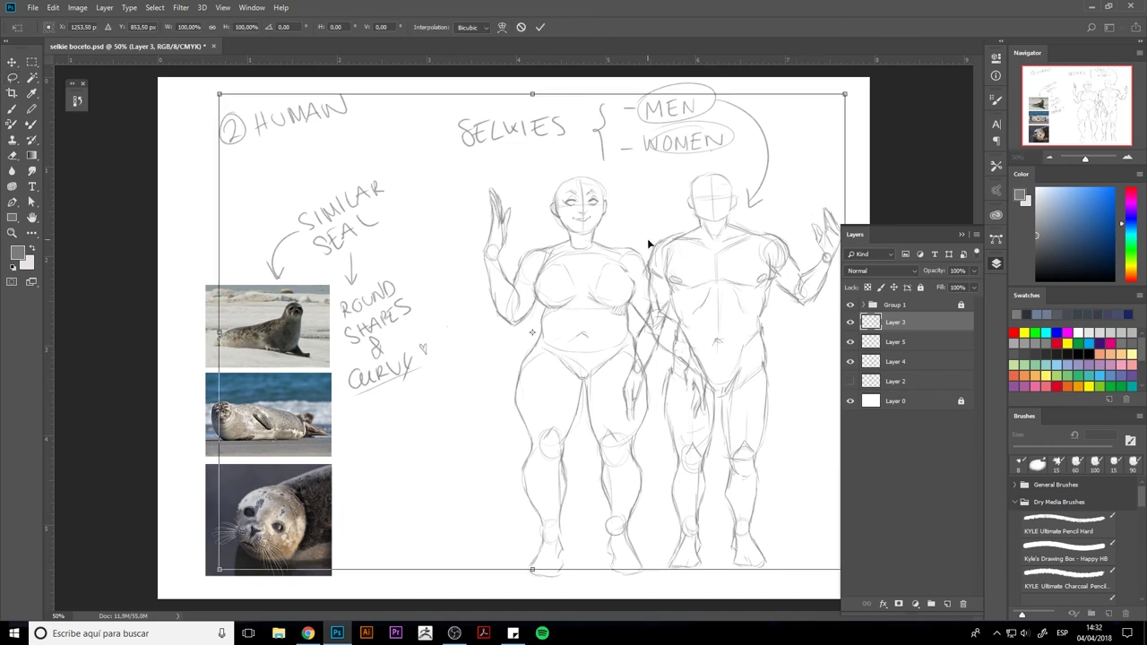
# Lasso the female figure on Layer 4, scale it down, move it left away from the male figure and deselect.
pyautogui.moveTo(654, 244)
pyautogui.mouseDown()
pyautogui.moveTo(723, 432)
pyautogui.moveTo(644, 590)
pyautogui.moveTo(682, 542)
pyautogui.moveTo(475, 320)
pyautogui.moveTo(522, 173)
pyautogui.moveTo(670, 218)
pyautogui.moveTo(713, 507)
pyautogui.mouseUp()
pyautogui.hotkey('alt', '[')
pyautogui.hotkey('alt', '[')
pyautogui.hotkey('ctrl', 't')
pyautogui.moveTo(742, 166); pyautogui.dragTo(720, 199)
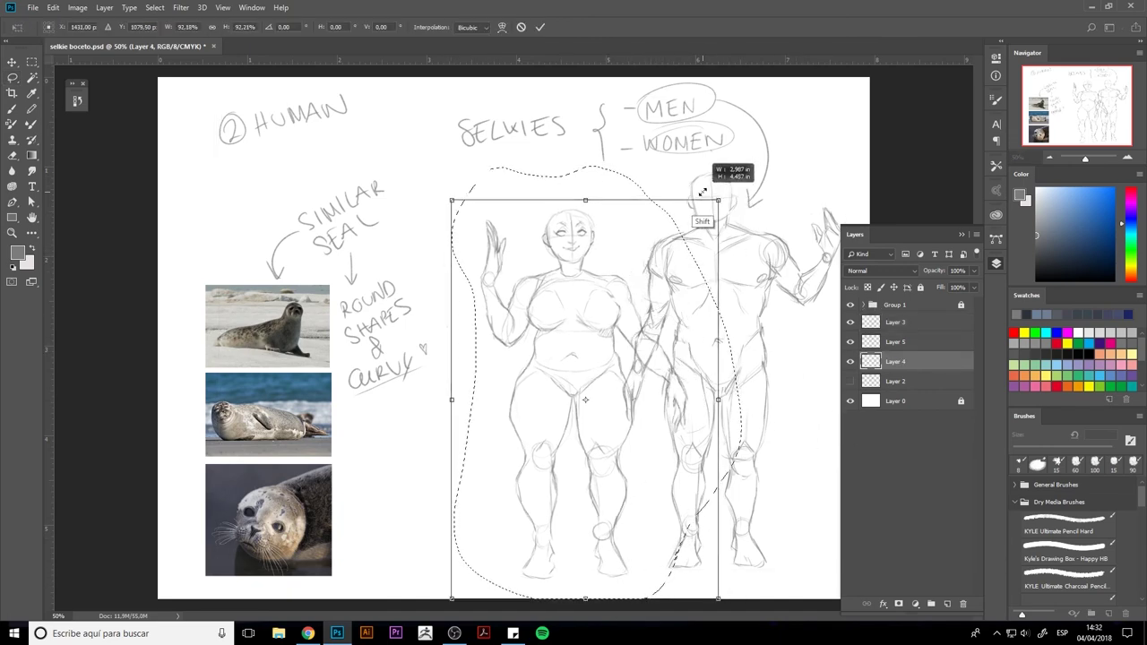
pyautogui.moveTo(595, 288); pyautogui.dragTo(523, 277)
pyautogui.moveTo(379, 390); pyautogui.dragTo(393, 391)
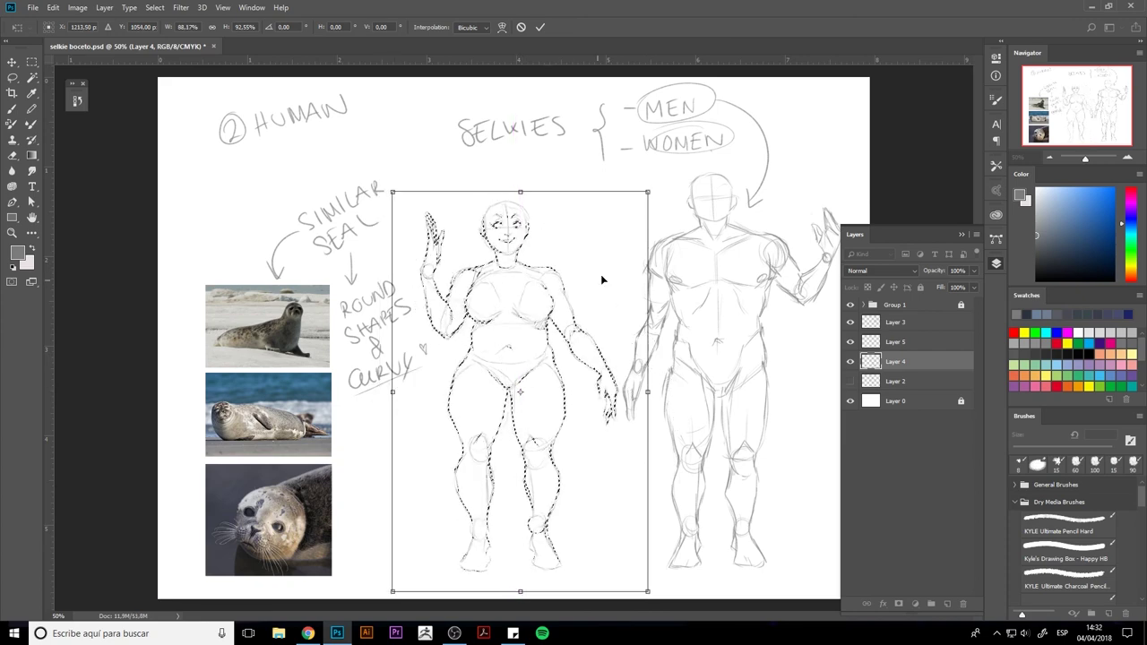
pyautogui.moveTo(560, 319)
pyautogui.mouseDown()
pyautogui.moveTo(751, 314)
pyautogui.moveTo(556, 319)
pyautogui.mouseUp()
pyautogui.press('Return')
pyautogui.hotkey('ctrl', 'd')
# Draw the male figure's eyes, brows, nose and mouth on Layer 3, clean up the chin and collapse the layer list.
pyautogui.click(916, 322)
pyautogui.press('b')
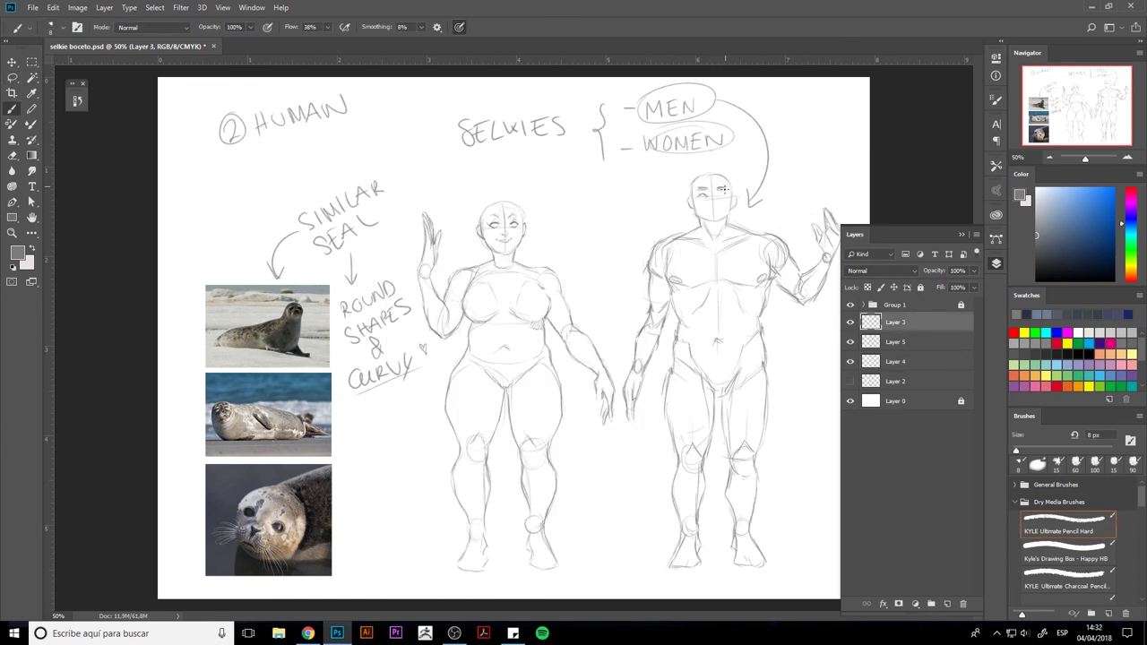
pyautogui.moveTo(718, 194)
pyautogui.mouseDown()
pyautogui.moveTo(716, 206)
pyautogui.moveTo(702, 198)
pyautogui.mouseUp()
pyautogui.press('e')
pyautogui.moveTo(706, 214); pyautogui.dragTo(717, 214)
pyautogui.press('b')
pyautogui.click(998, 263)
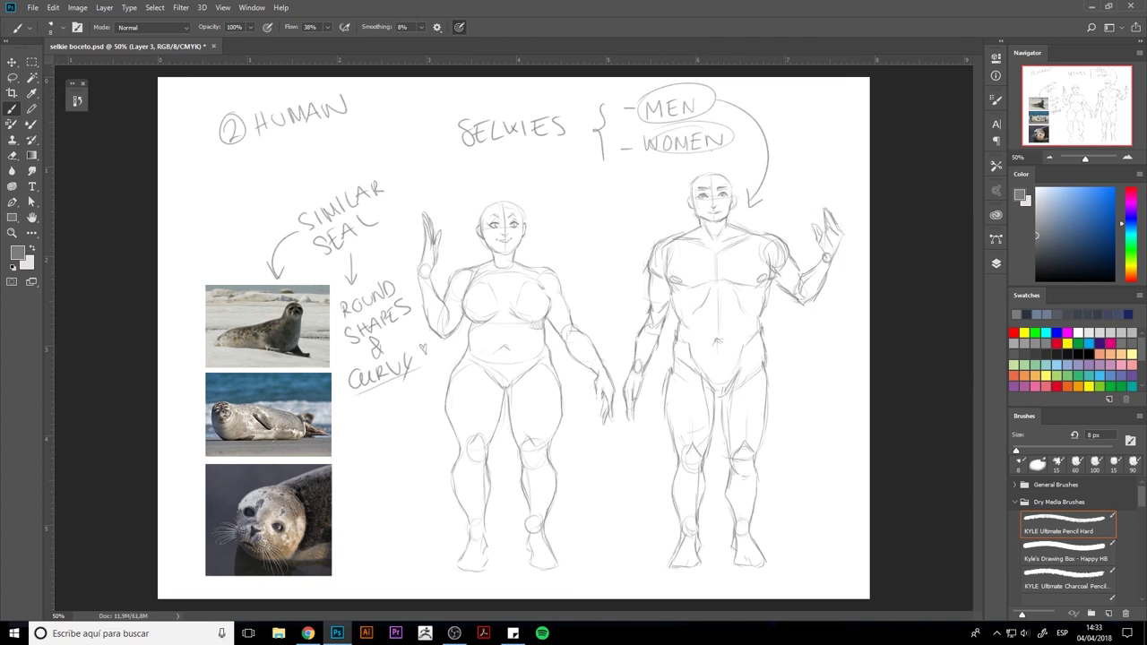